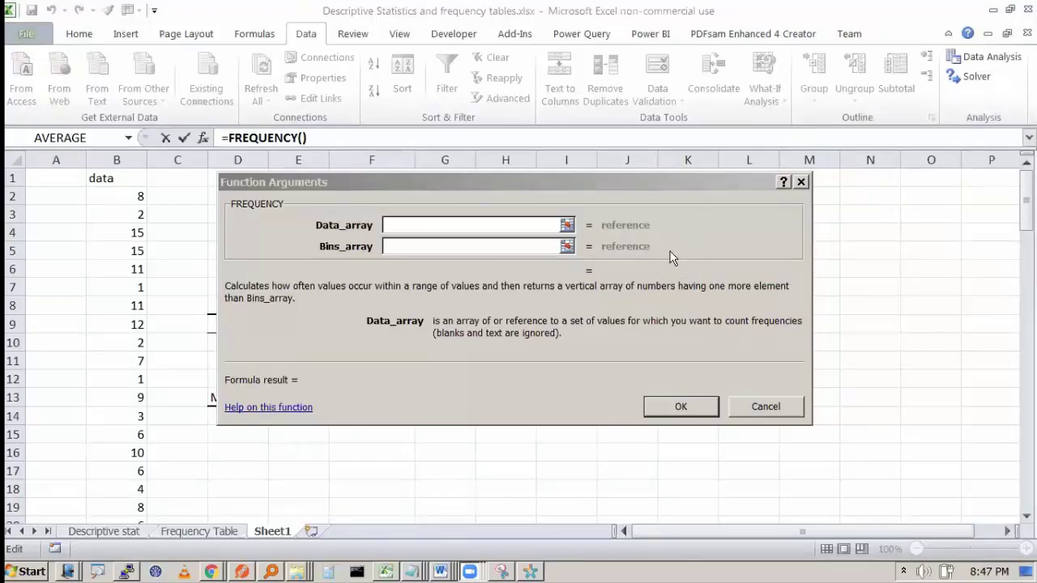
click(442, 225)
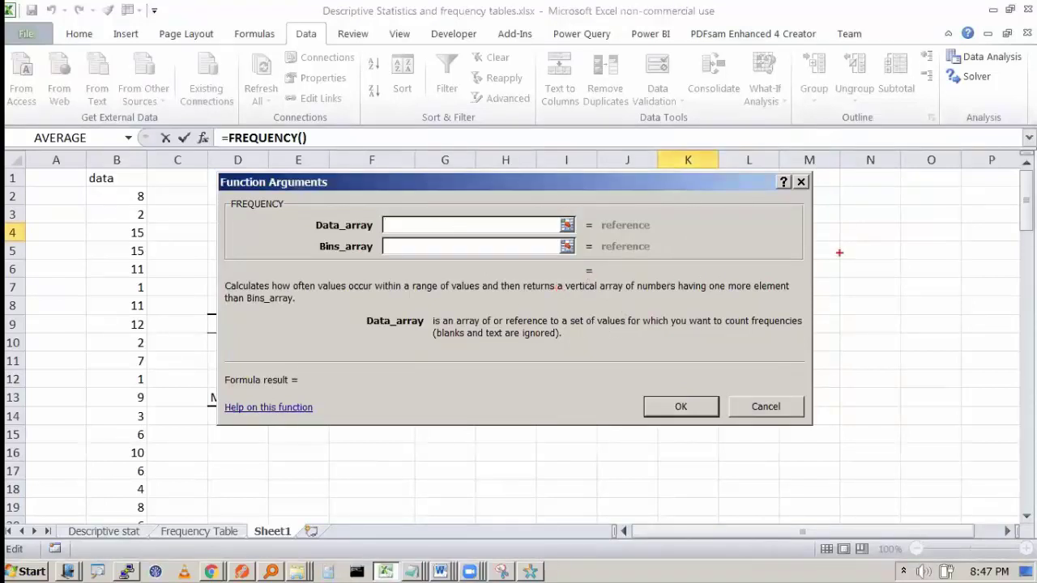
drag(854, 249, 875, 369)
mouse_move(855, 252)
mouse_down()
mouse_move(961, 324)
mouse_move(867, 370)
mouse_up()
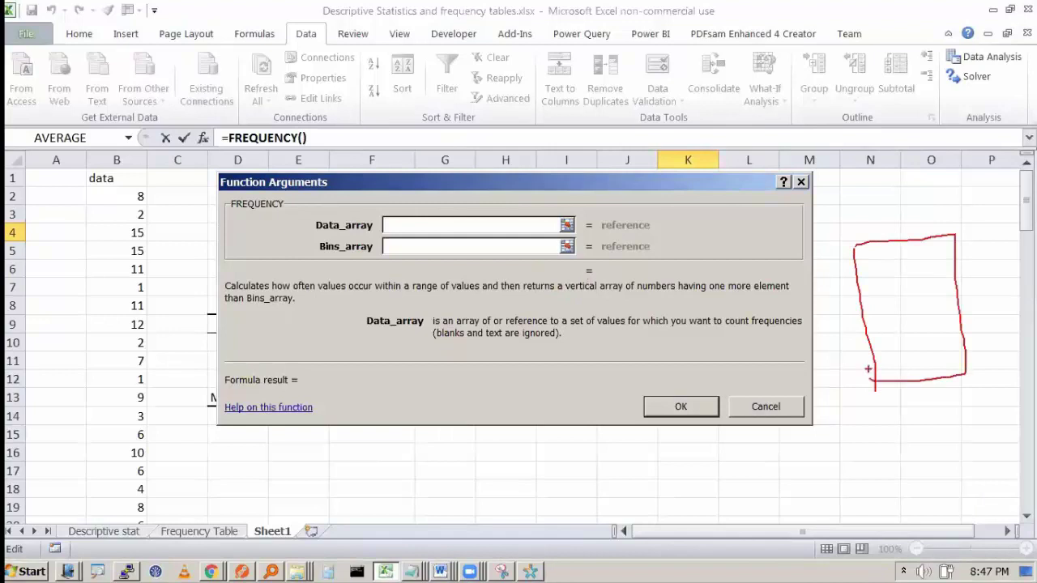
drag(860, 260, 929, 254)
drag(839, 286, 914, 284)
drag(867, 312, 937, 307)
drag(863, 333, 945, 339)
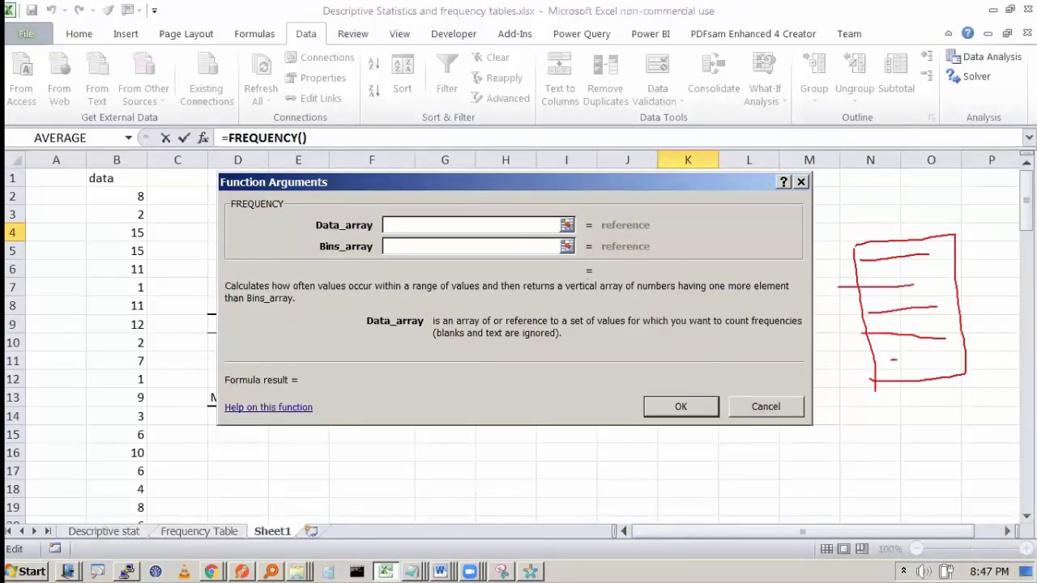
drag(891, 359, 948, 356)
mouse_move(886, 181)
mouse_down()
mouse_move(886, 217)
mouse_move(911, 201)
mouse_up()
drag(875, 203, 898, 218)
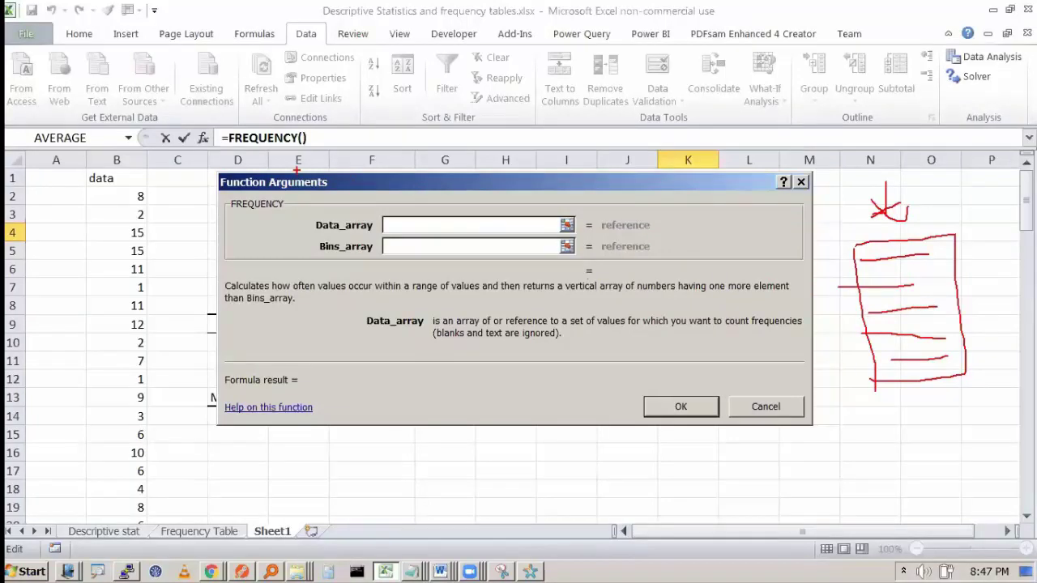
key(Escape)
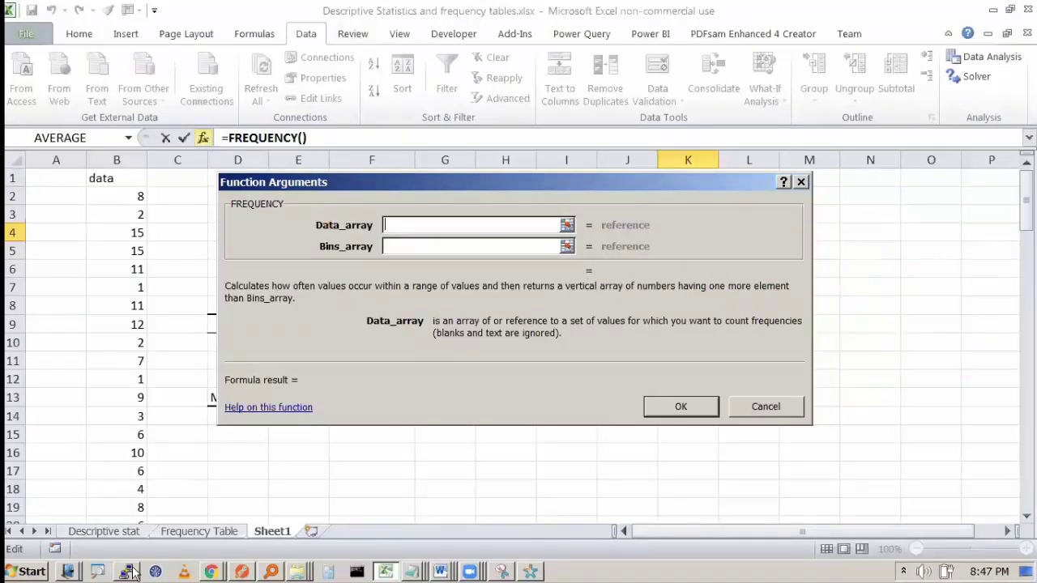
Step: Open Notepad and write the notes "ARRAY FUNCTION" and "WILL RETURN ARRAY" with a blank line between them
click(10, 571)
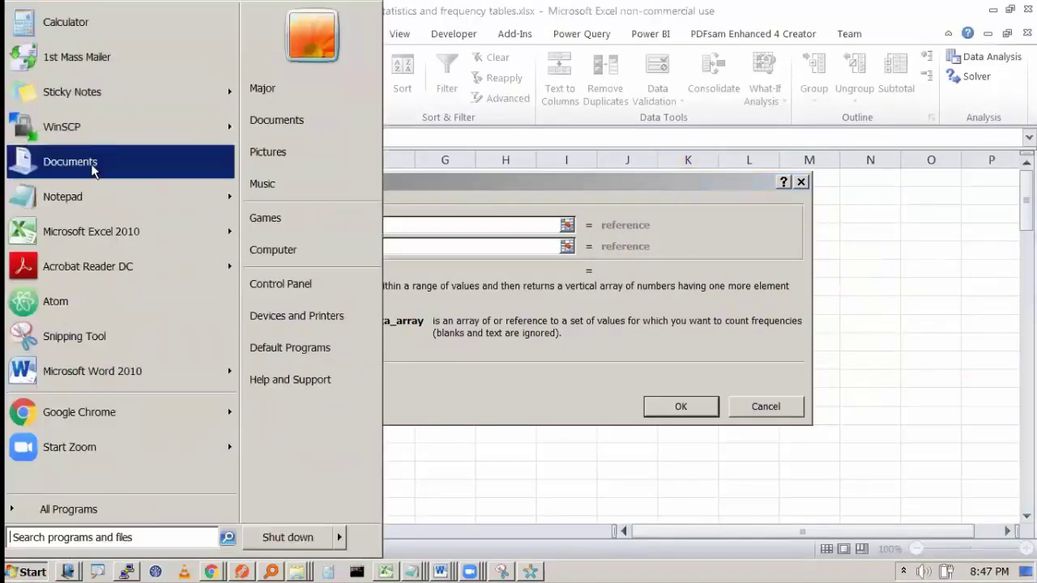
click(125, 196)
text(A)
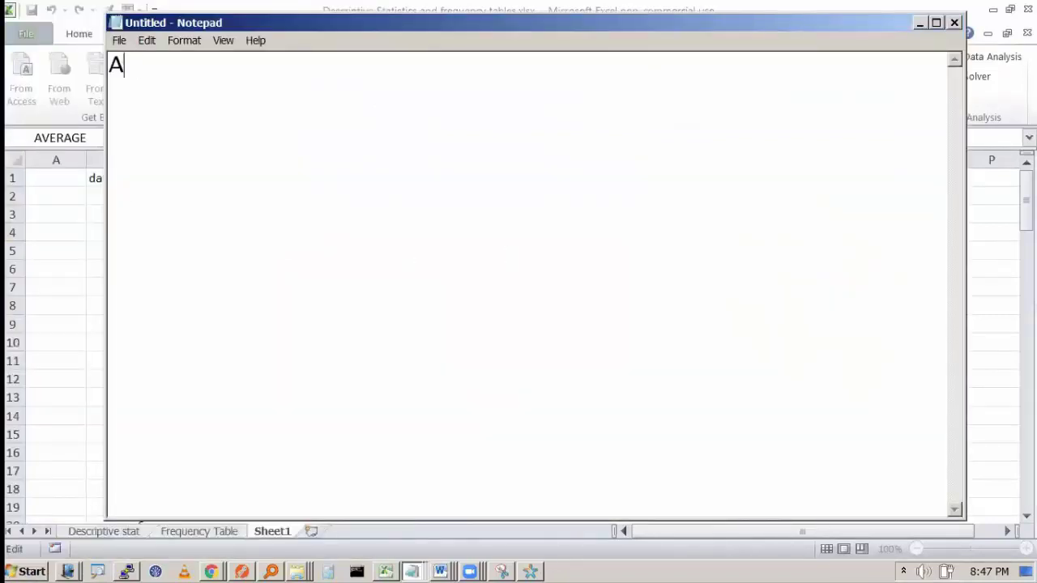
text(RRAY FUNCTIOJN)
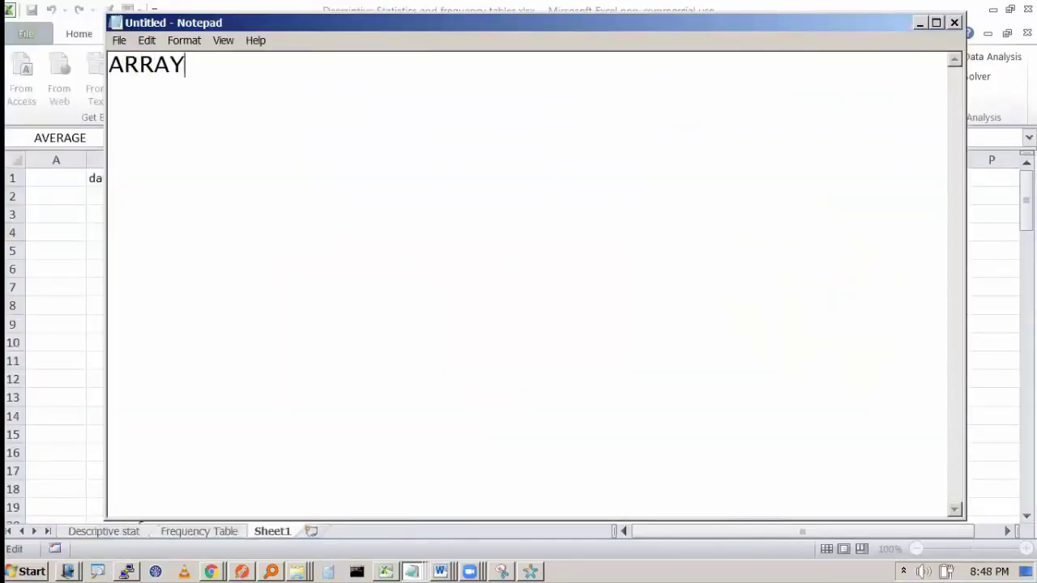
key(BackSpace)
key(BackSpace)
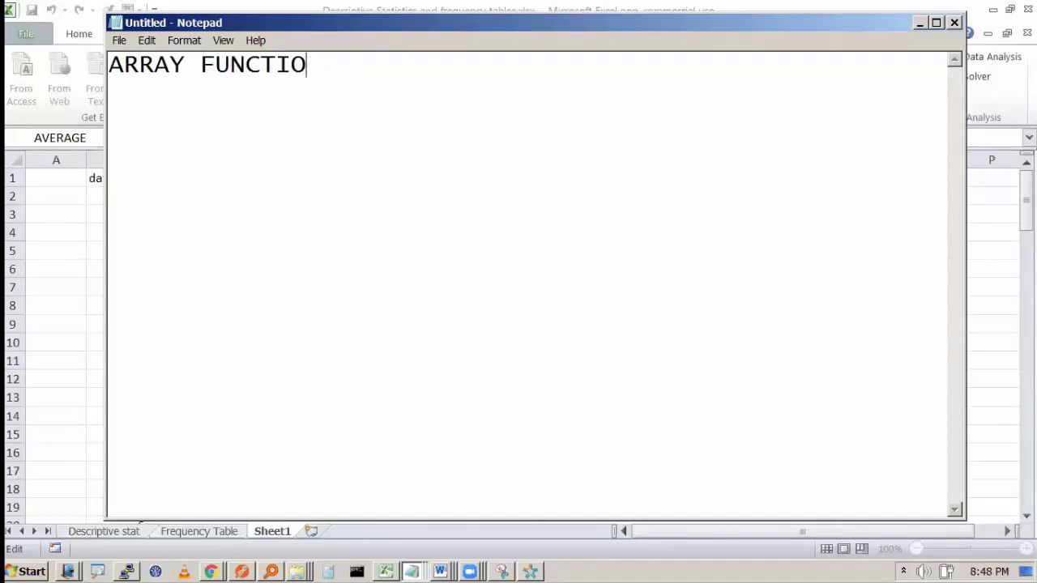
text(N)
key(BackSpace)
text(N  )
text(WILL RET)
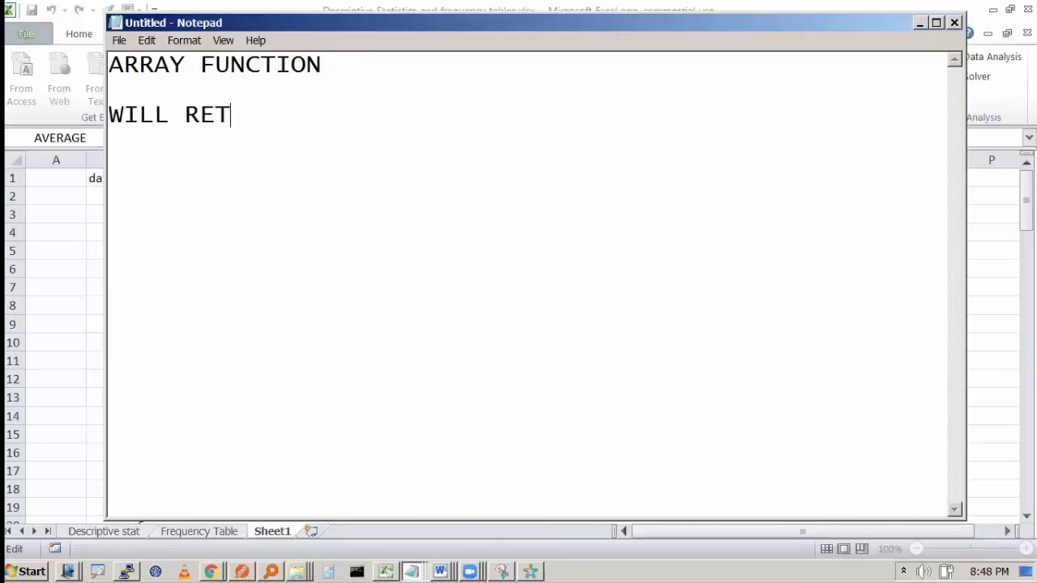
text(URN ARRAY)
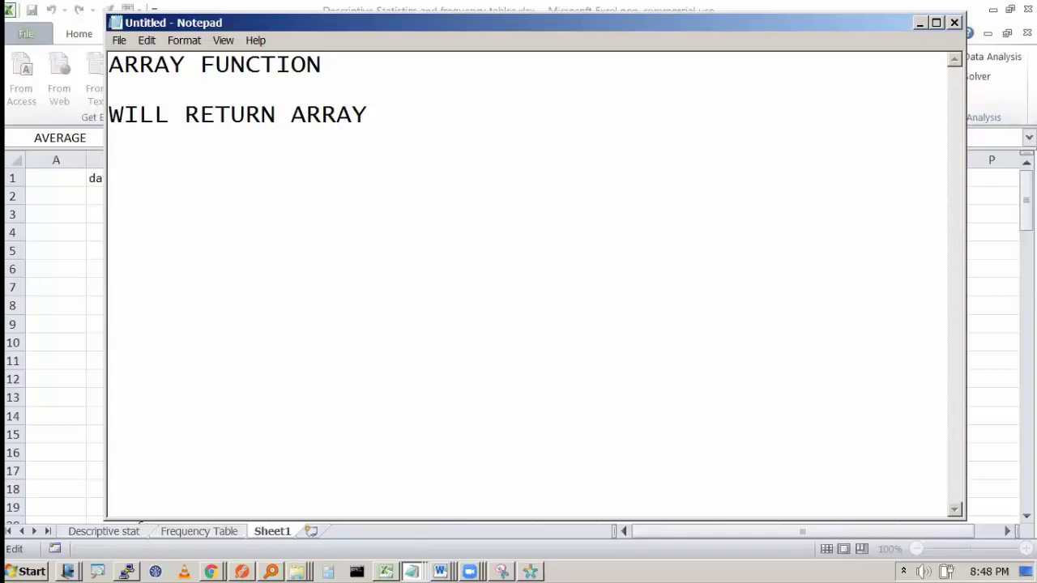
Step: Add the note "ENTER -> NORMAL FORMULA" below the line about returning an array
text(ENTER)
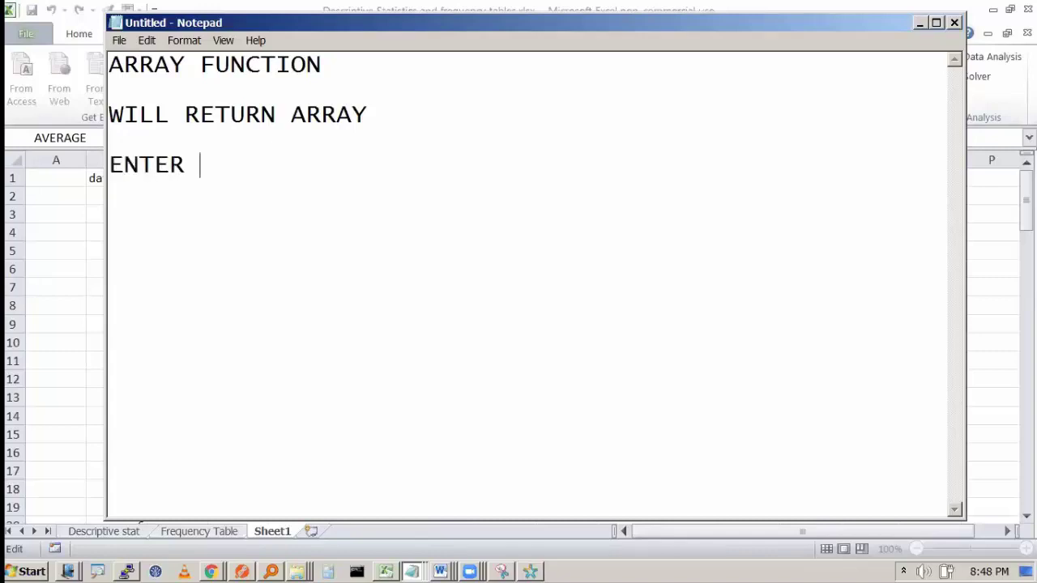
text( -> NORMAL)
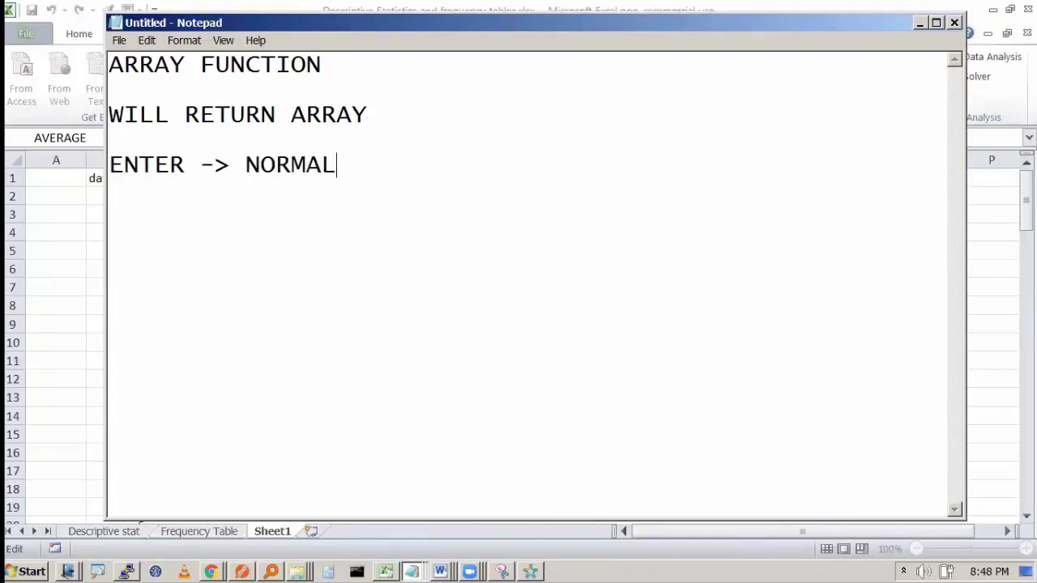
text( FOMRU)
key(BackSpace)
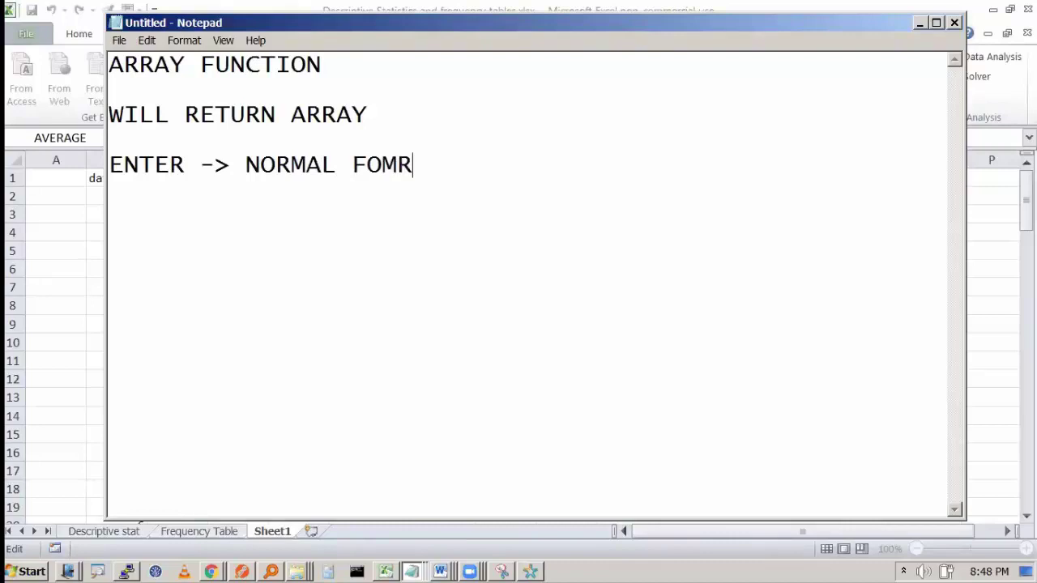
key(BackSpace)
key(BackSpace)
text(RMULA)
key(Return)
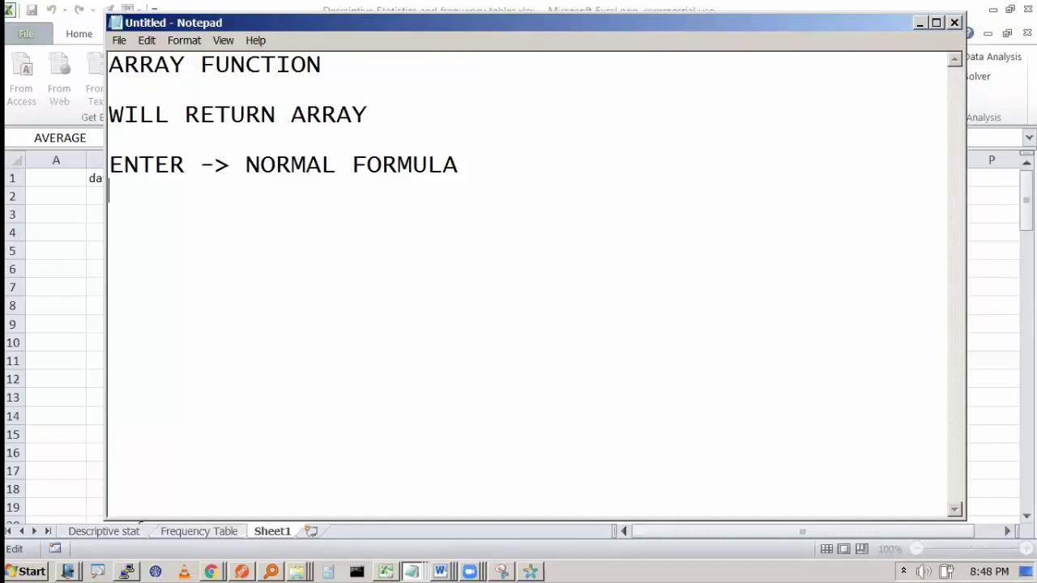
Step: Switch back to Excel and cancel the FREQUENCY function arguments without entering the formula
key(alt+Tab)
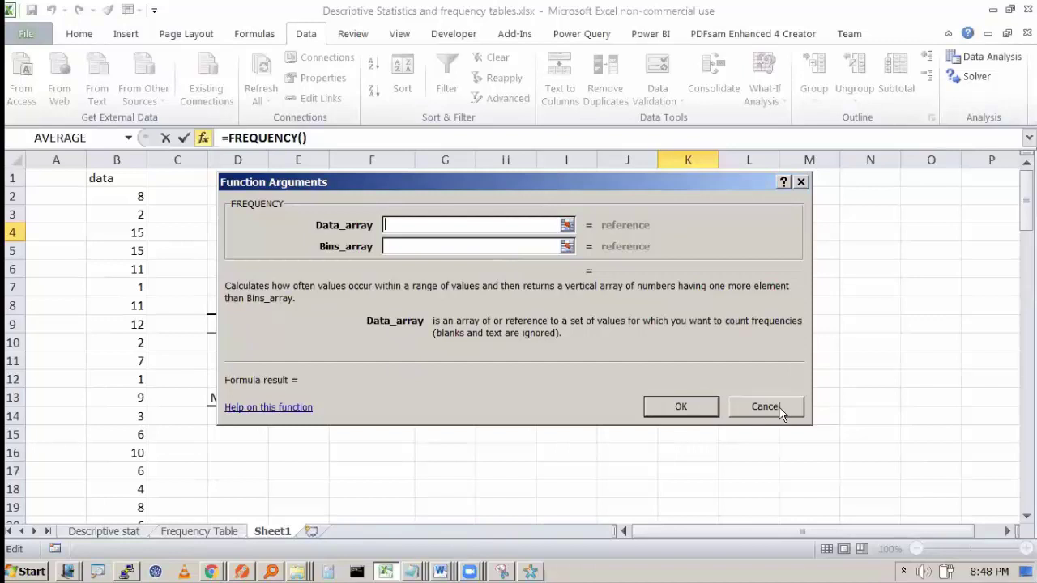
key(Escape)
click(652, 269)
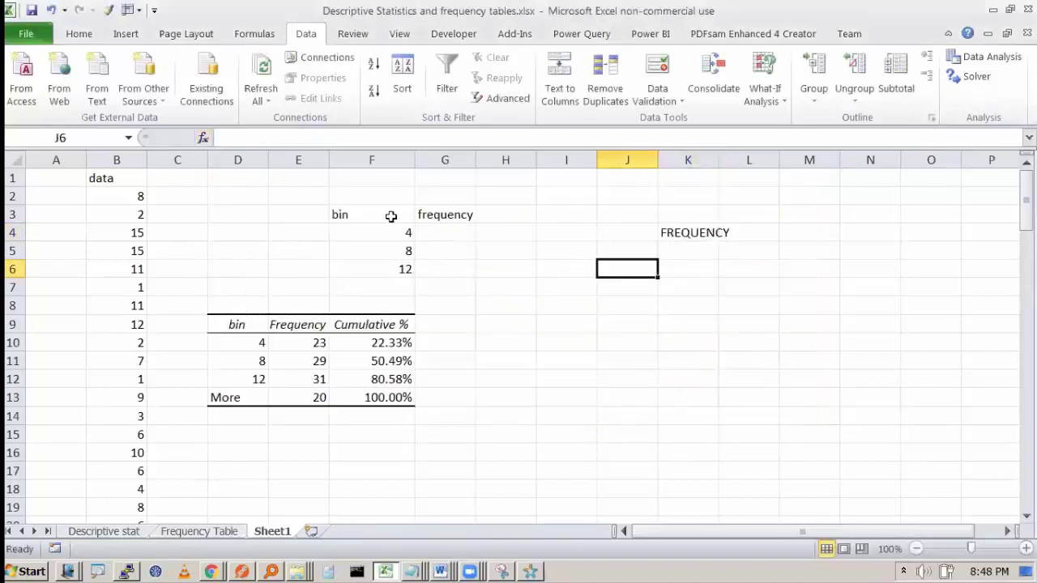
Step: Start a FREQUENCY formula across G4:G6 with B2:B104 as the data array
click(473, 232)
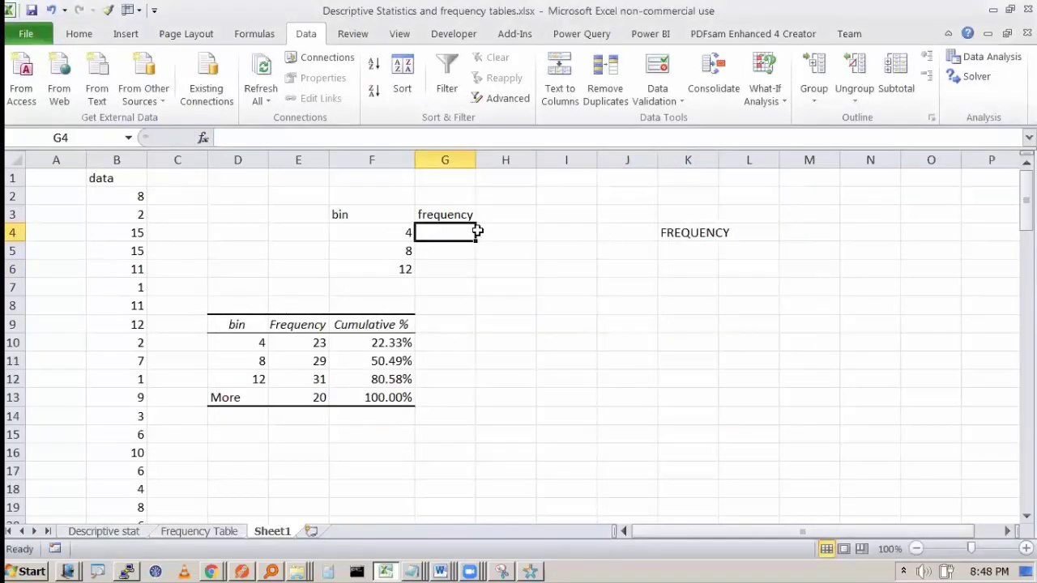
drag(477, 231, 474, 269)
click(419, 142)
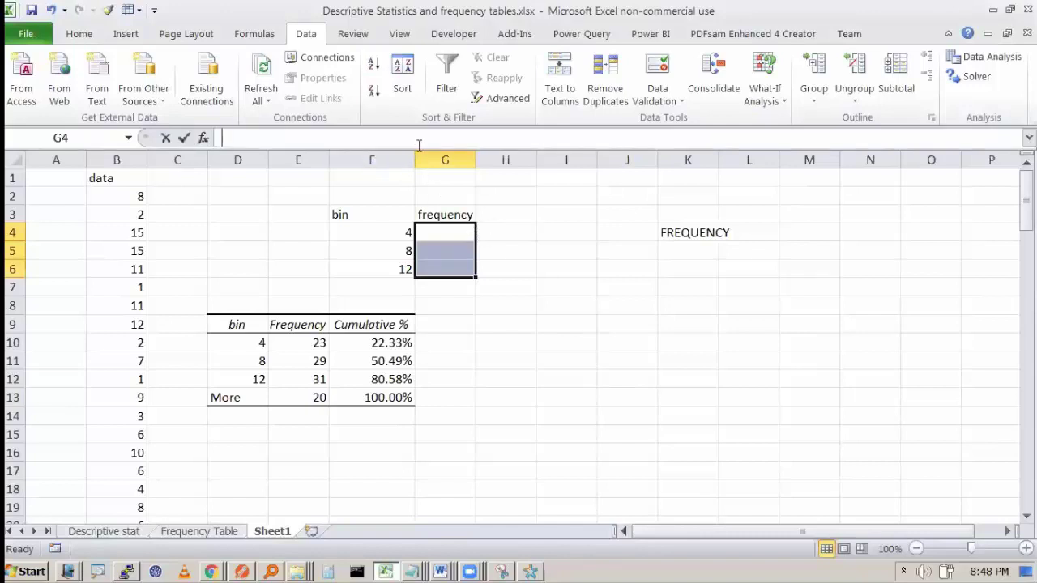
text(=FREQUENCY()
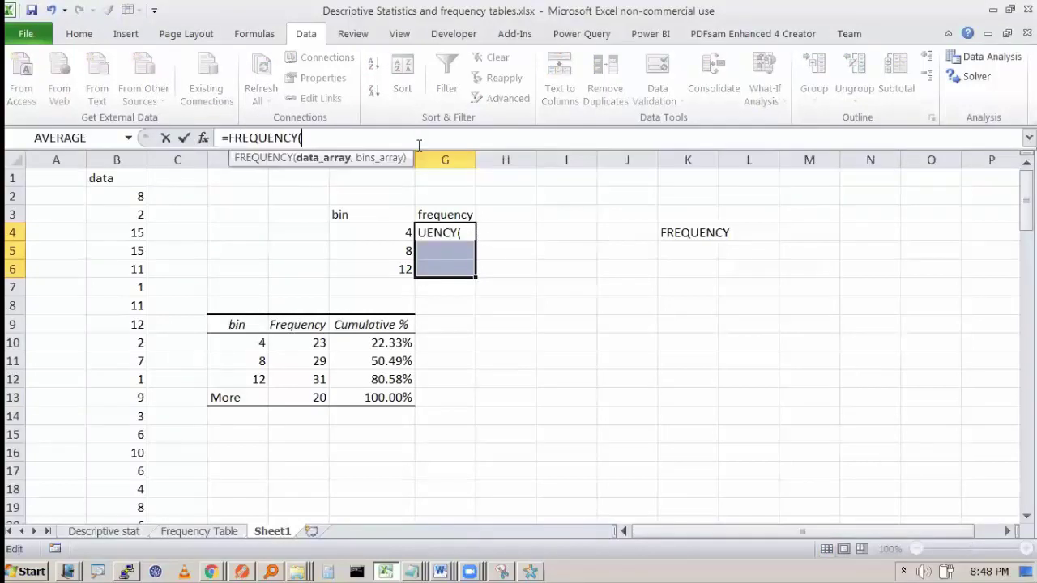
click(128, 197)
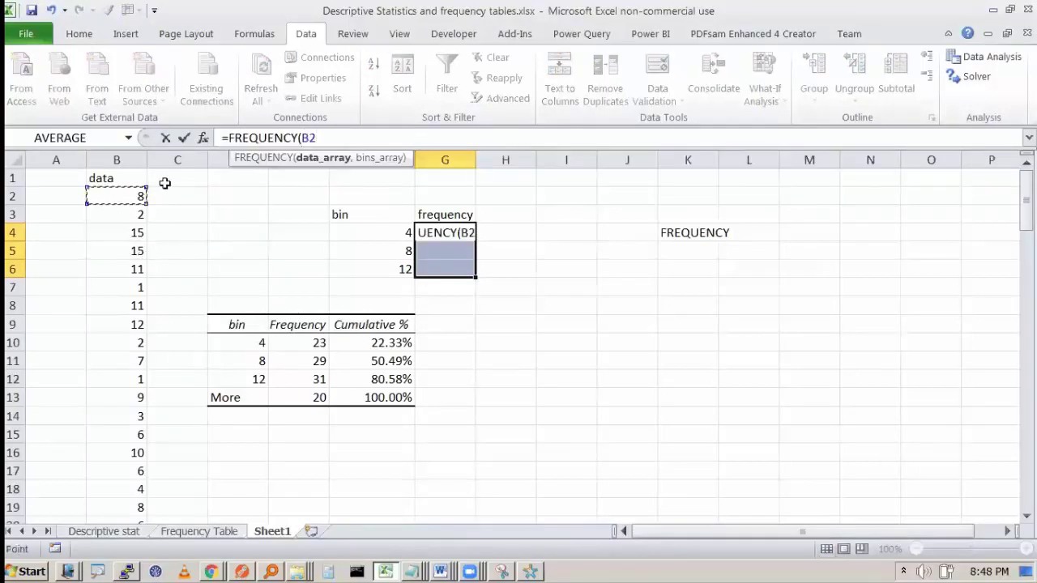
key(ctrl+shift+Down)
text(,)
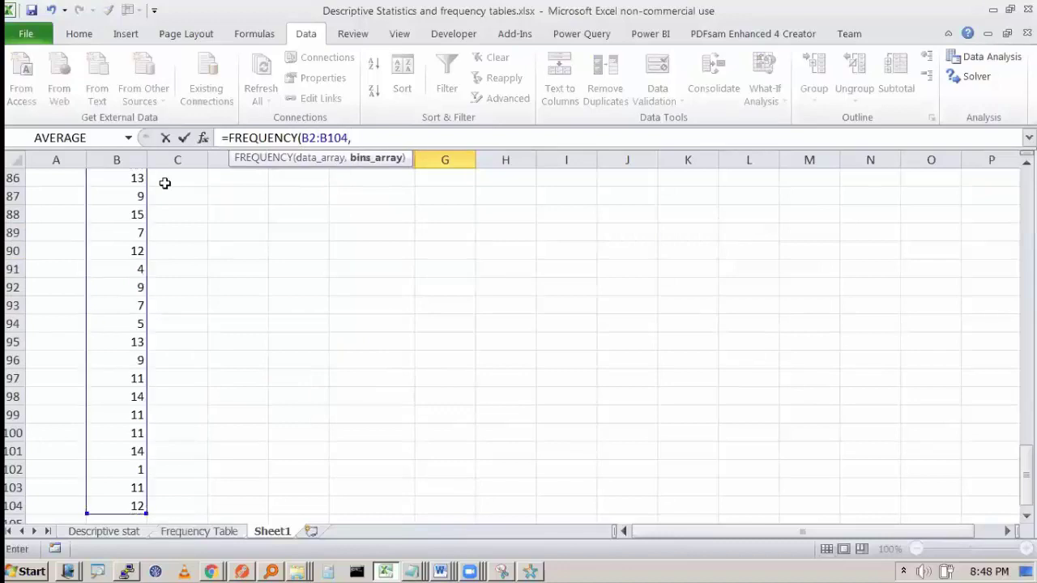
Step: Complete the FREQUENCY formula with F4:F6 as the bins array and enter it as an array formula across G4:G6
click(241, 214)
key(ctrl+Up)
key(Right)
key(Up)
key(Up)
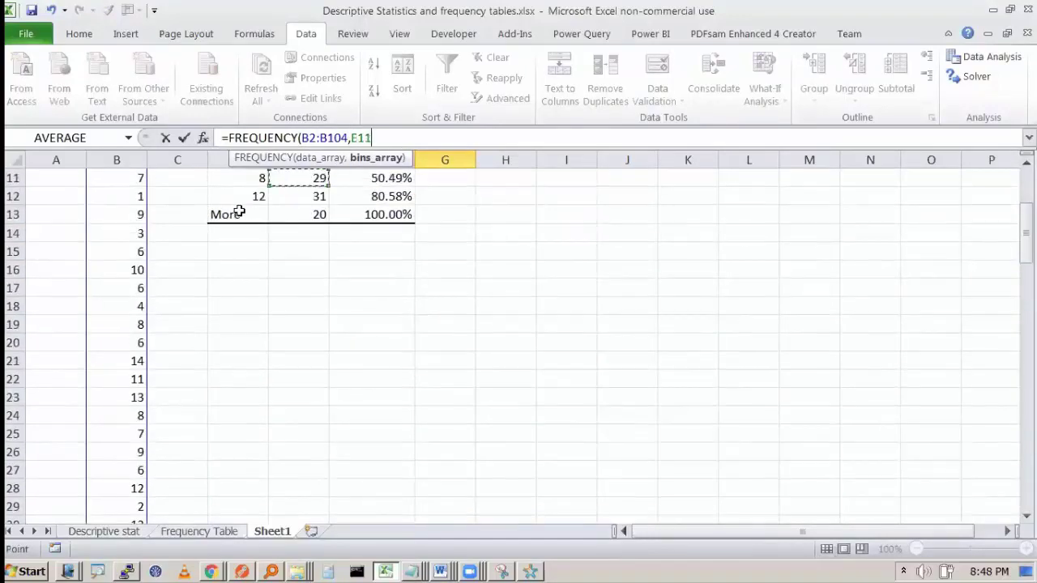
key(Up)
key(Up)
key(Up)
key(Right)
key(Up)
key(Up)
key(Up)
key(Up)
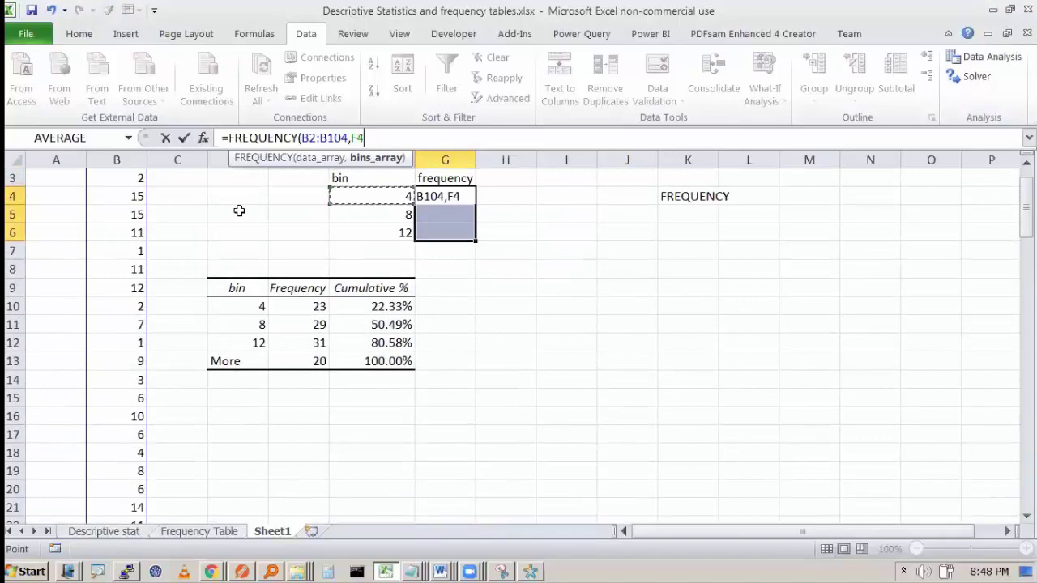
key(ctrl+shift+Down)
text())
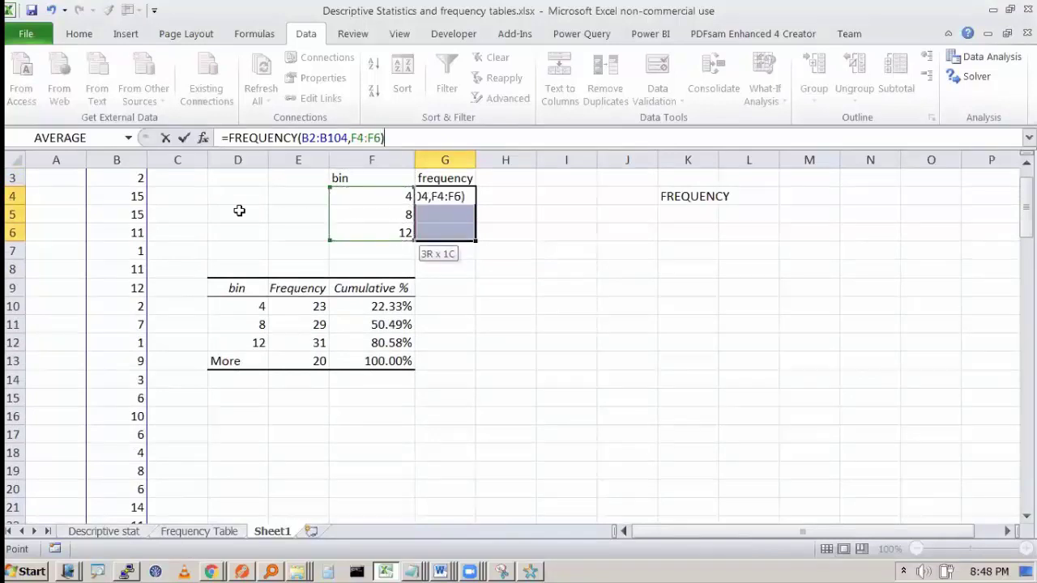
key(ctrl+shift+Return)
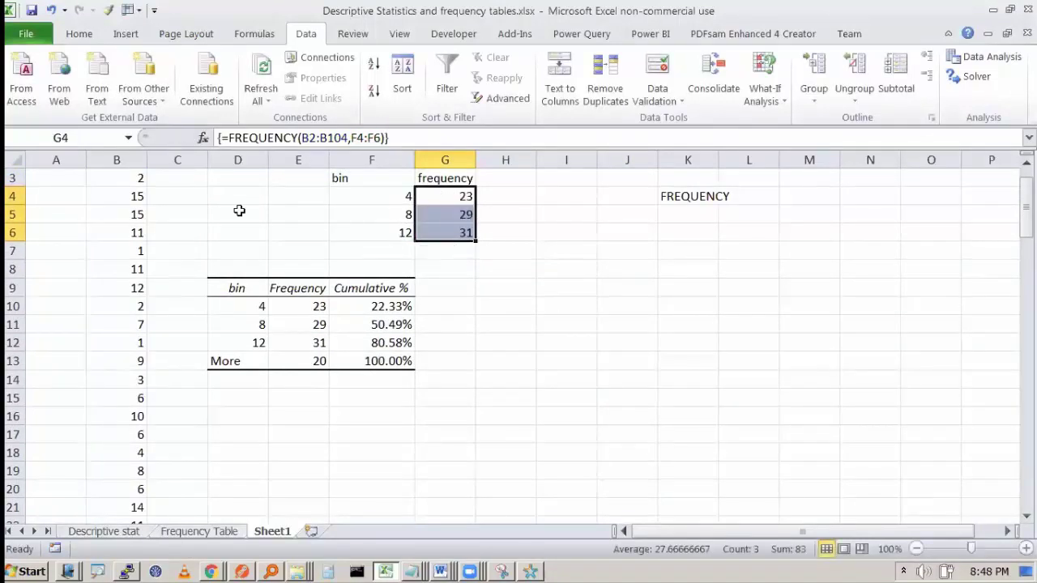
Step: Undo the FREQUENCY array formula entry in G4:G6
click(522, 239)
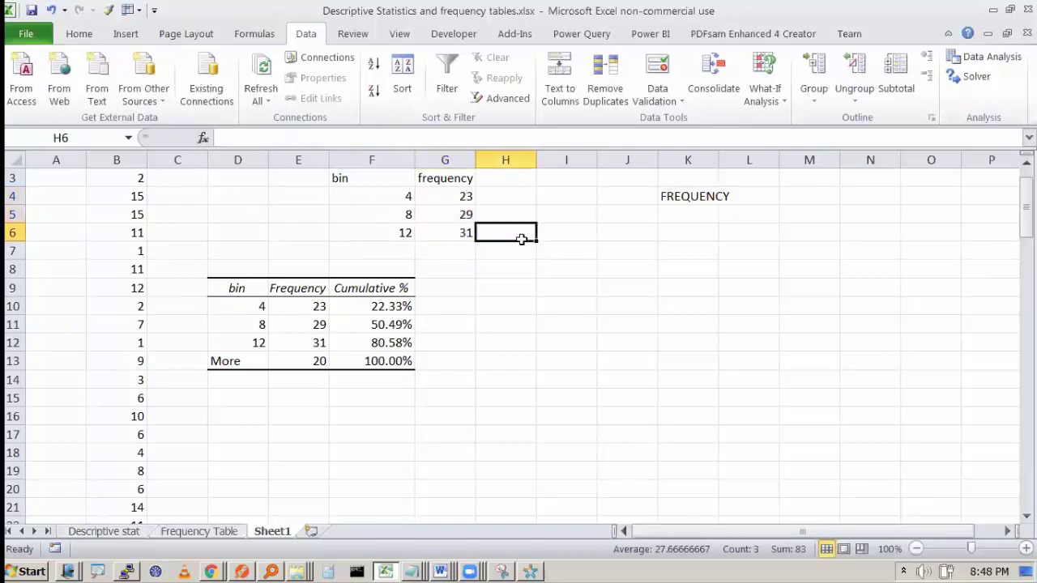
key(ctrl+z)
click(546, 248)
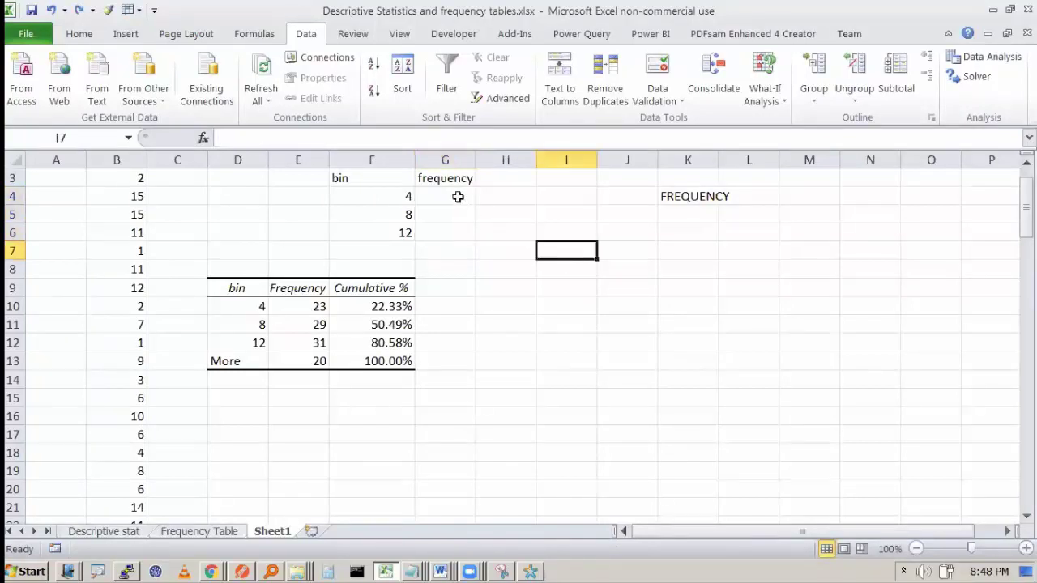
Step: Begin the FREQUENCY formula again for cells G4:G6, using B2:B104 as its data array
drag(458, 197, 456, 227)
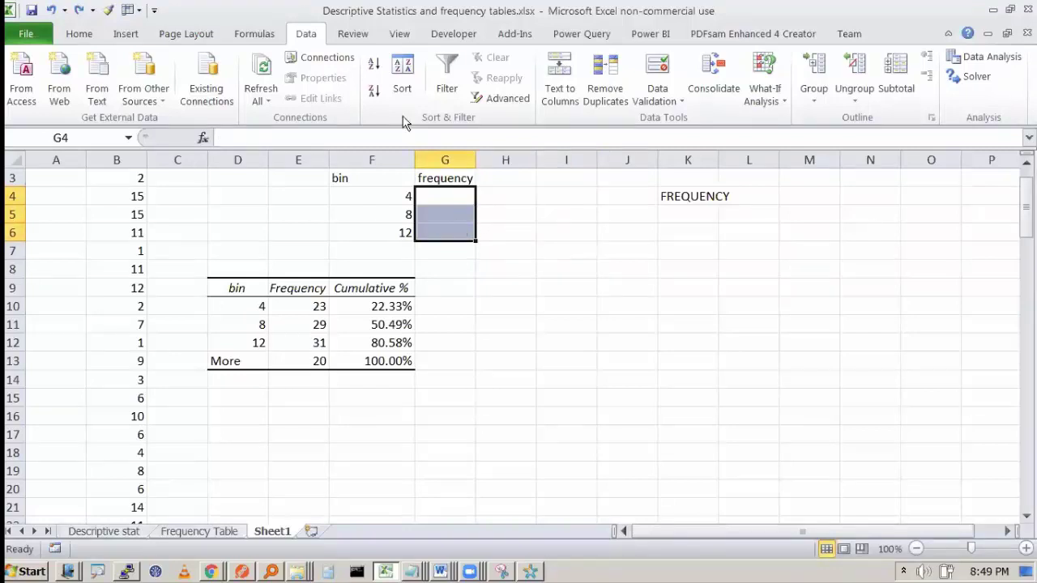
click(390, 144)
text(=FRE)
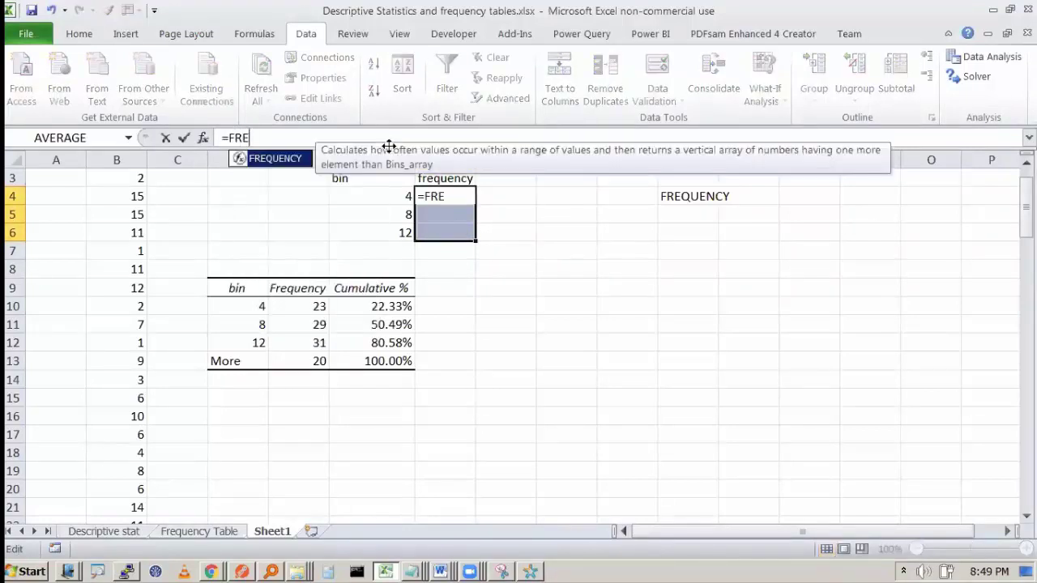
key(Tab)
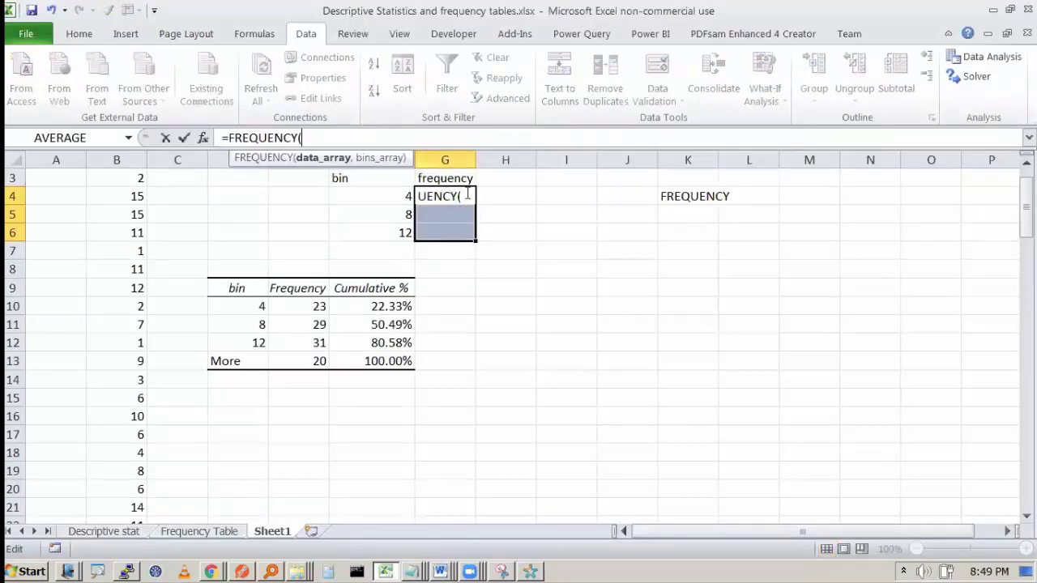
click(138, 181)
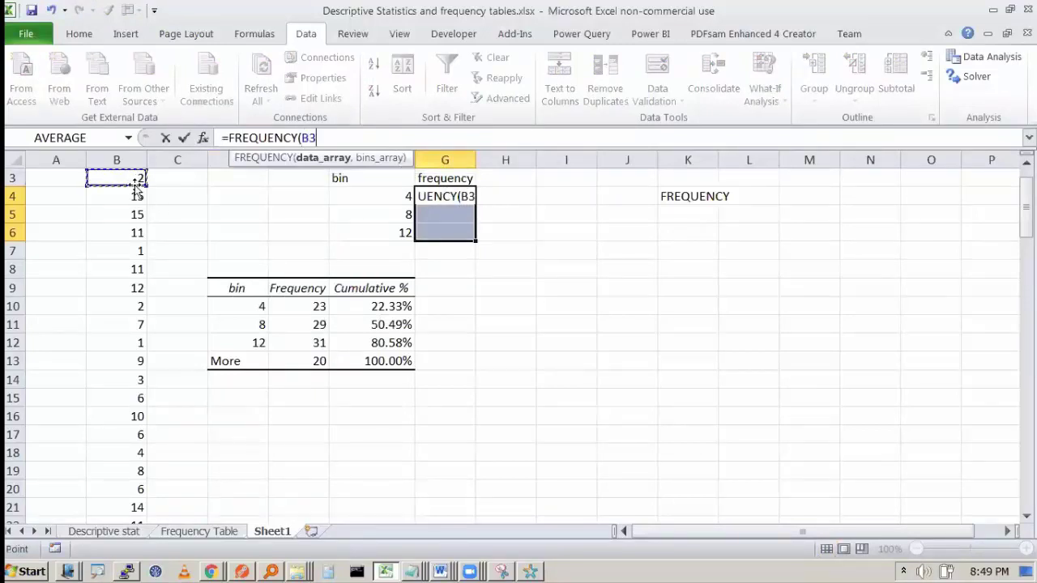
key(ctrl+Up)
key(Down)
key(ctrl+shift+Down)
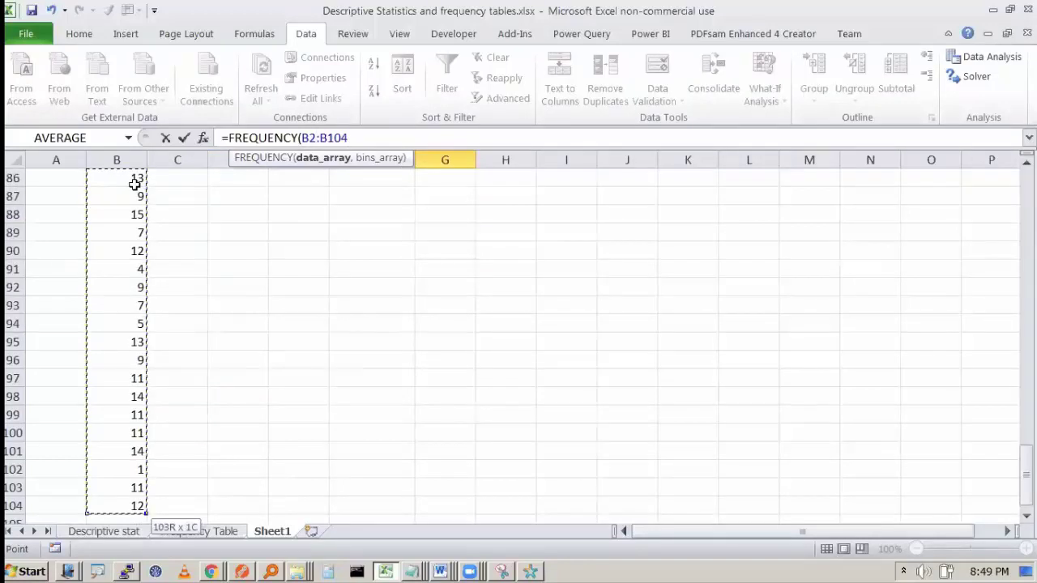
text(,)
Step: Complete the FREQUENCY formula with F4:F6 as the bins array and enter it as an ordinary formula in G4
click(361, 286)
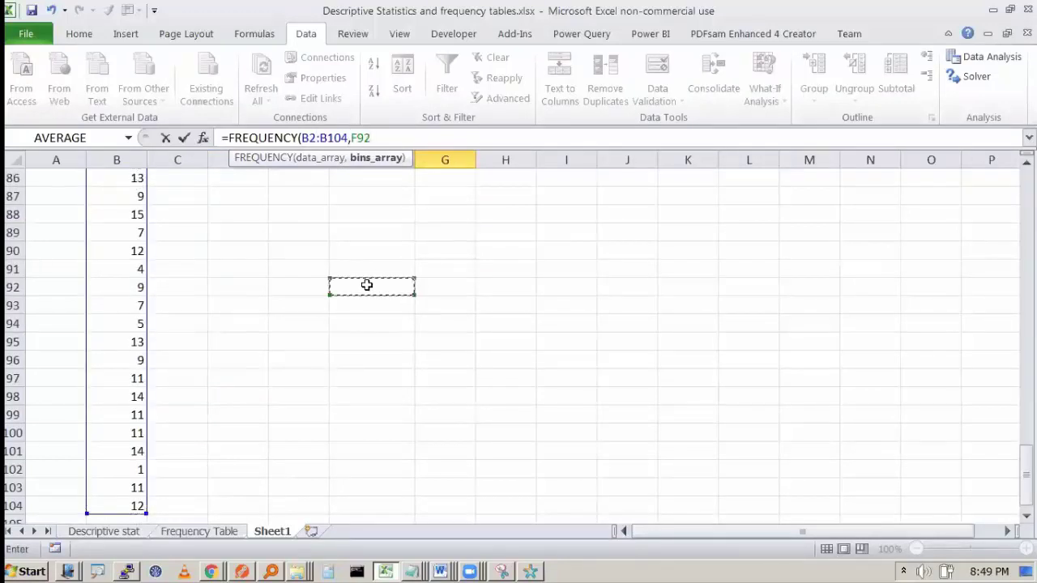
key(ctrl+Up)
key(Up)
key(Up)
key(Up)
key(Up)
key(Up)
key(Up)
key(Up)
key(Up)
key(Up)
key(Up)
key(Up)
key(Up)
key(Down)
key(Down)
key(Down)
key(Down)
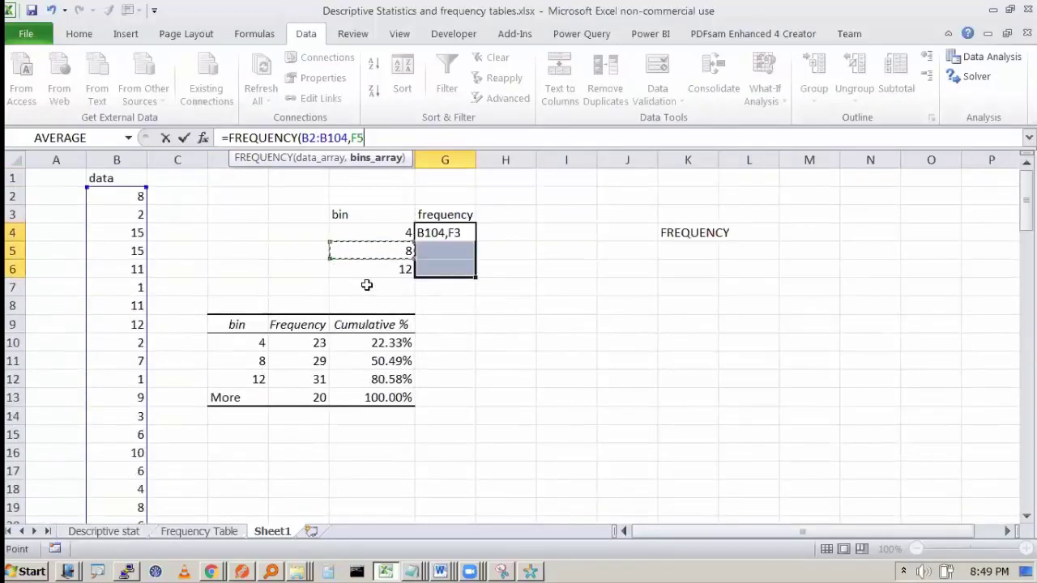
key(Up)
key(shift+Down)
key(shift+Down)
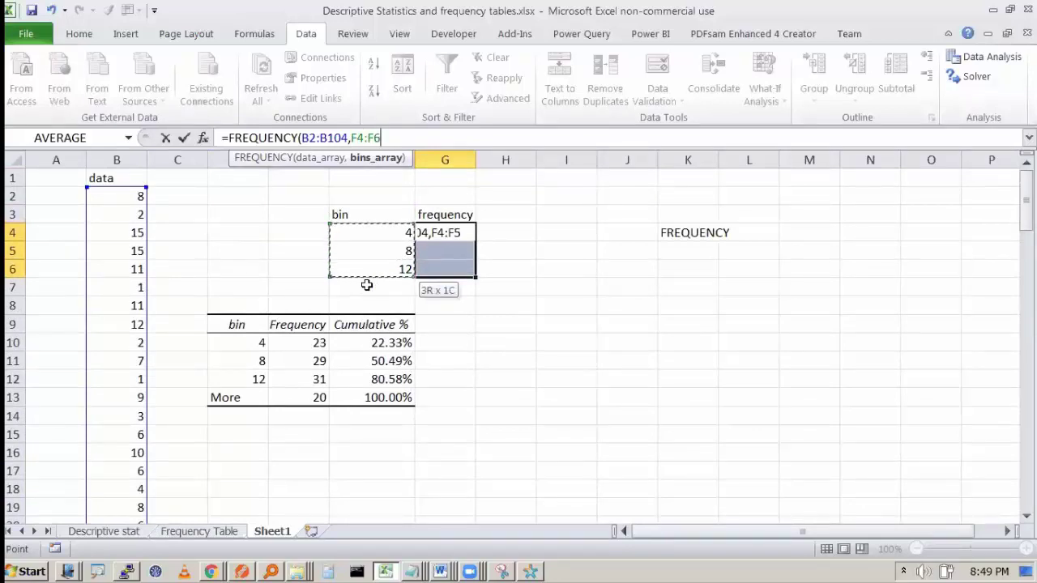
text())
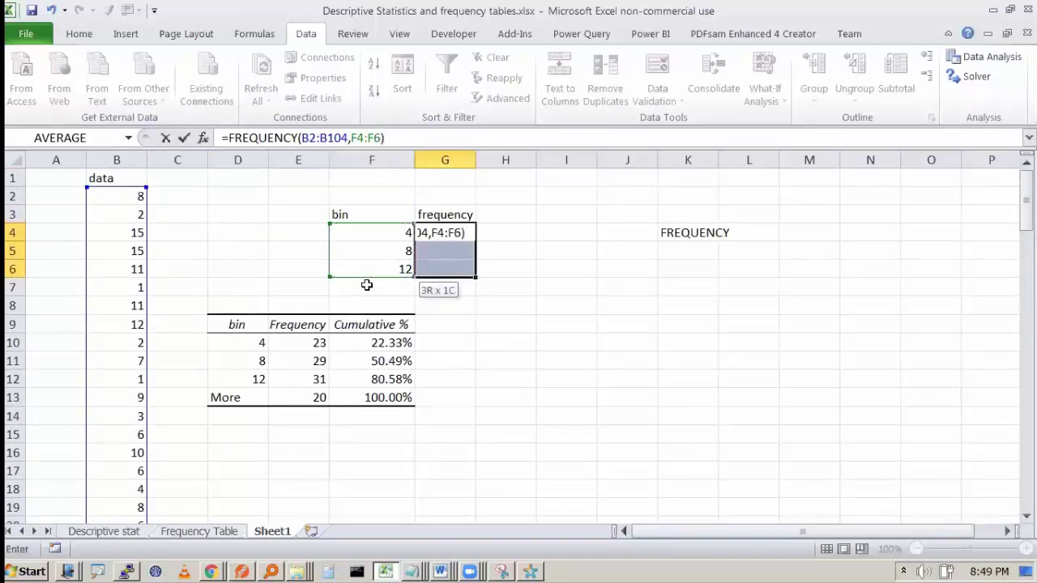
key(Return)
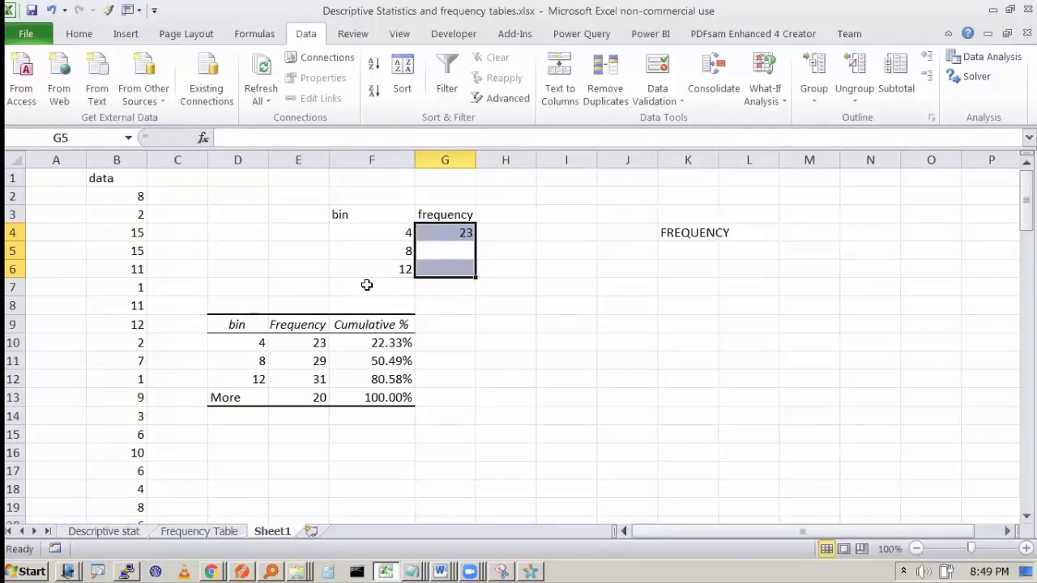
Step: Examine the formula in G4 and its B2:B104 and F4:F6 references
key(Down)
key(Up)
key(Up)
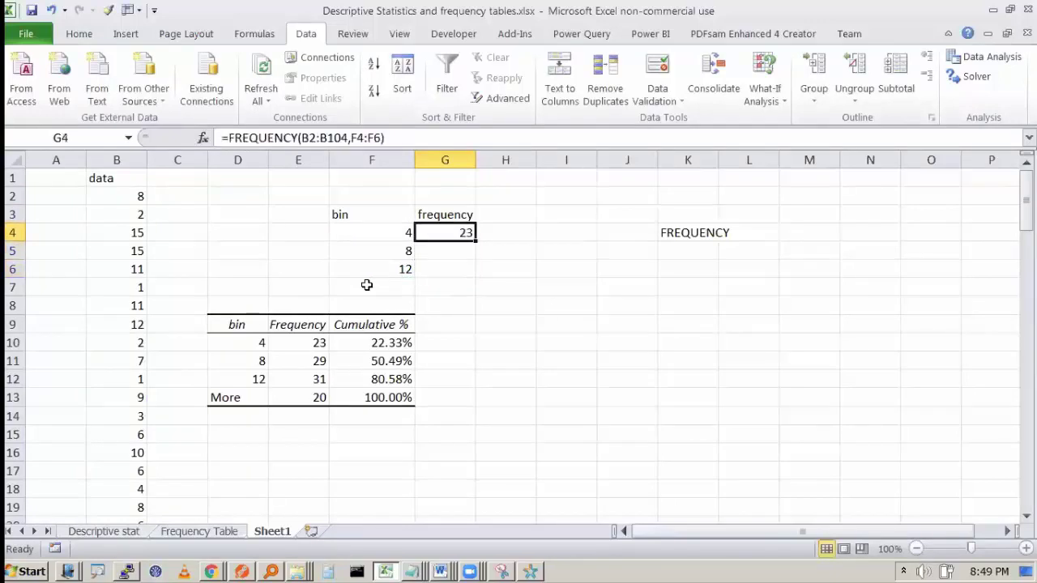
double_click(456, 239)
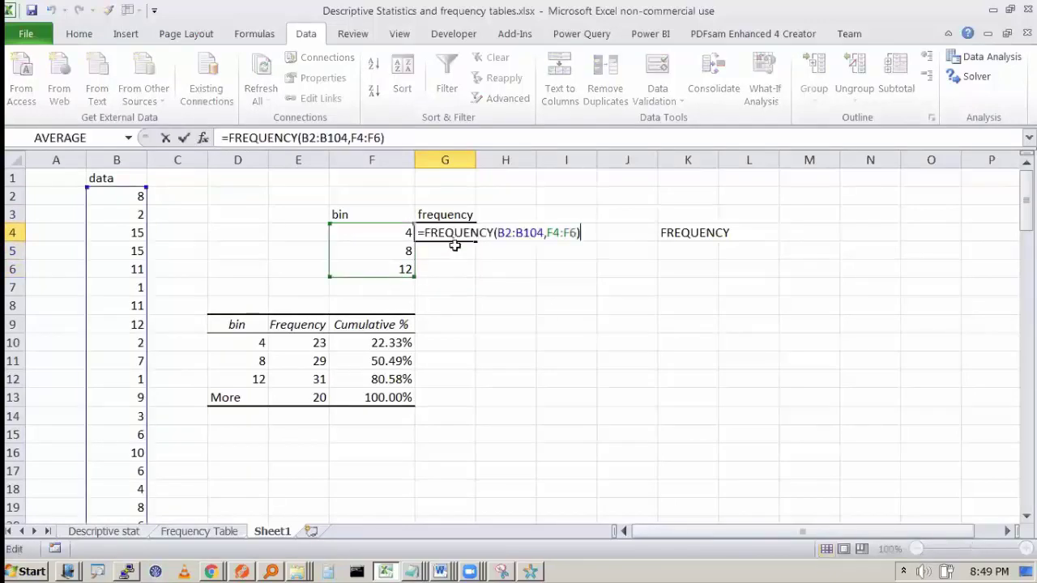
key(Escape)
click(465, 283)
click(467, 234)
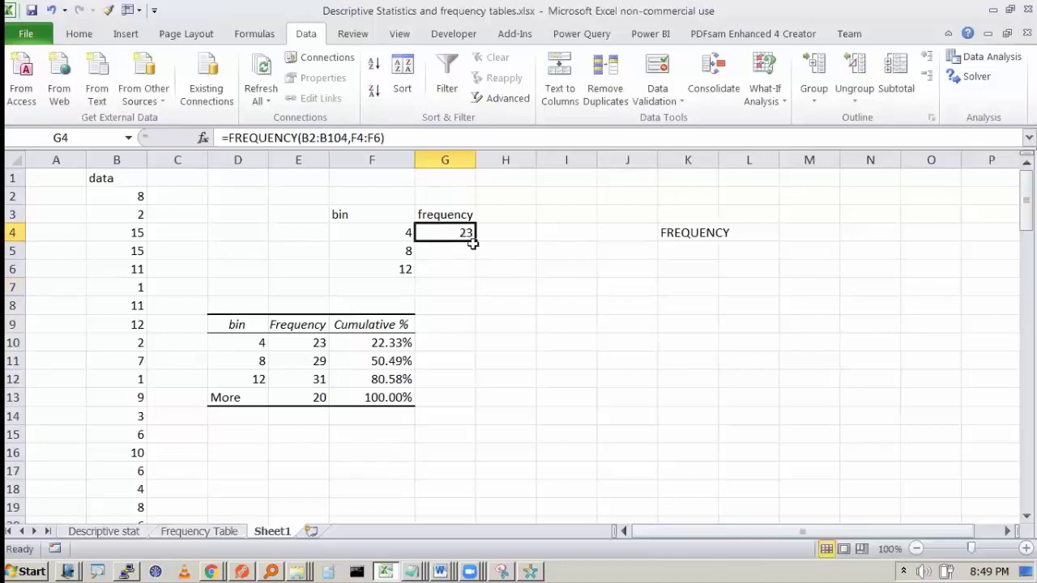
Step: Fill the FREQUENCY formula with its relative references from G4 down through G6
click(382, 134)
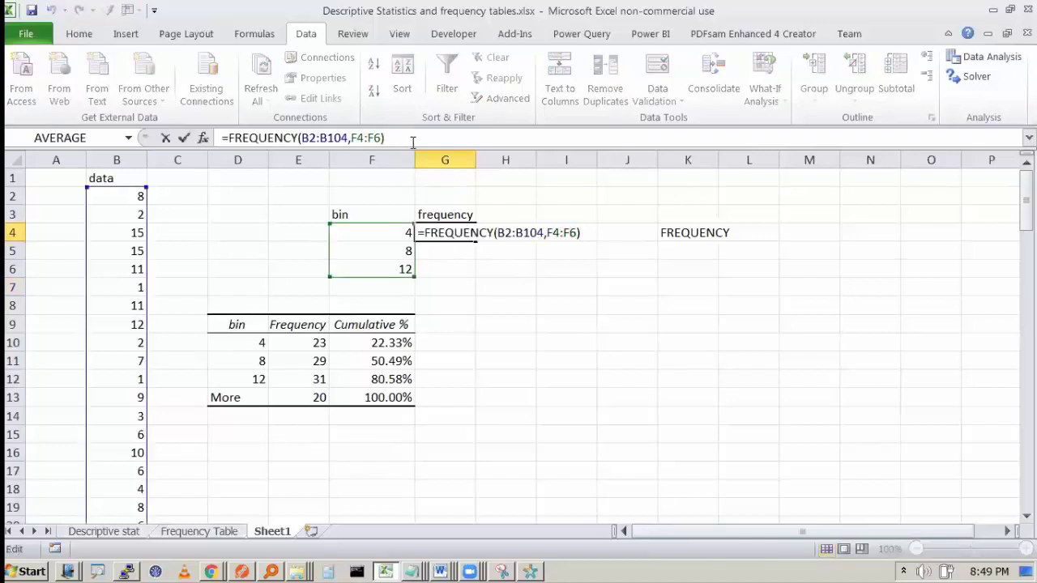
key(Escape)
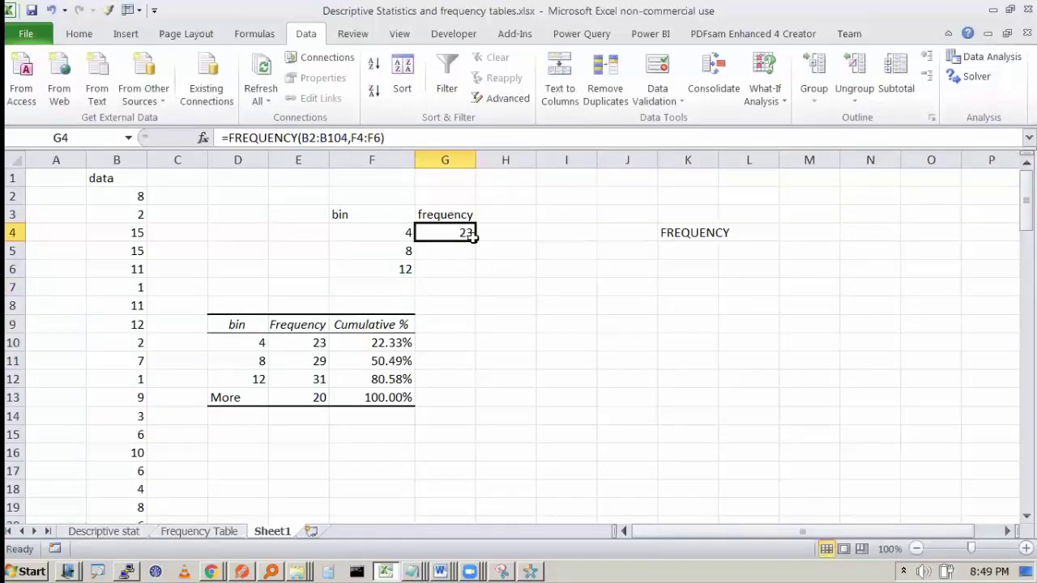
drag(473, 235, 475, 272)
click(537, 255)
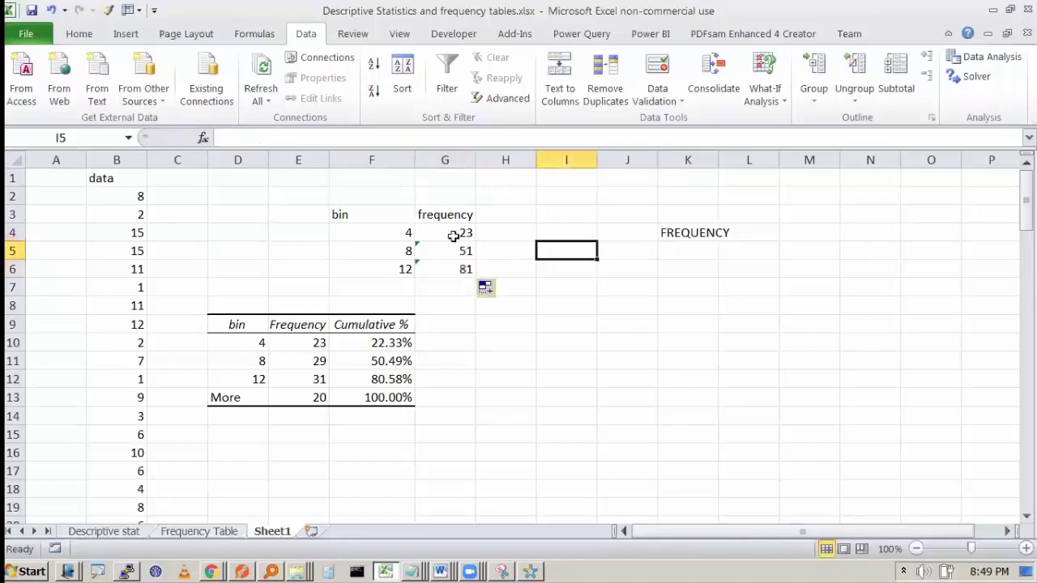
Step: Make the ranges in the G4 FREQUENCY formula absolute, as $B$2:$B$104 and $F$4:$F$6
click(454, 236)
key(F2)
click(501, 231)
key(F4)
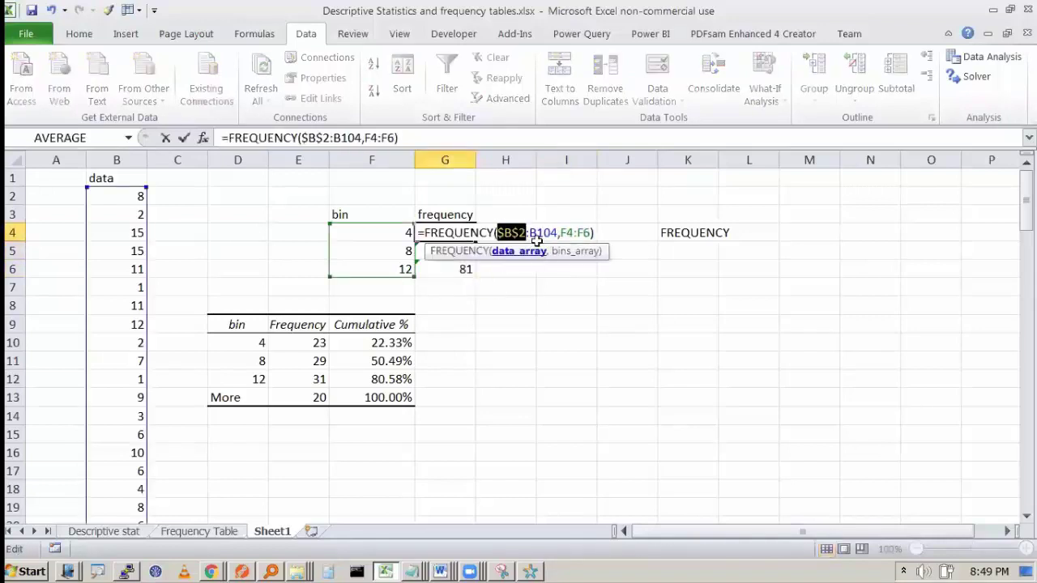
click(543, 233)
key(F4)
click(579, 233)
key(F4)
click(623, 233)
key(F4)
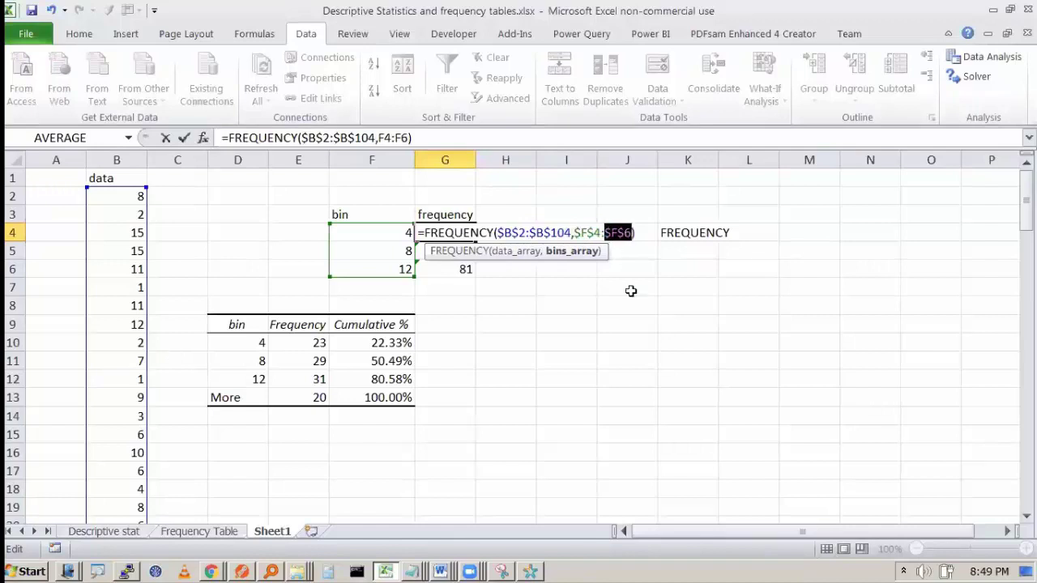
key(Tab)
Step: Fill the absolute-reference FREQUENCY formula from G4 down through G6
click(475, 237)
drag(475, 239, 475, 272)
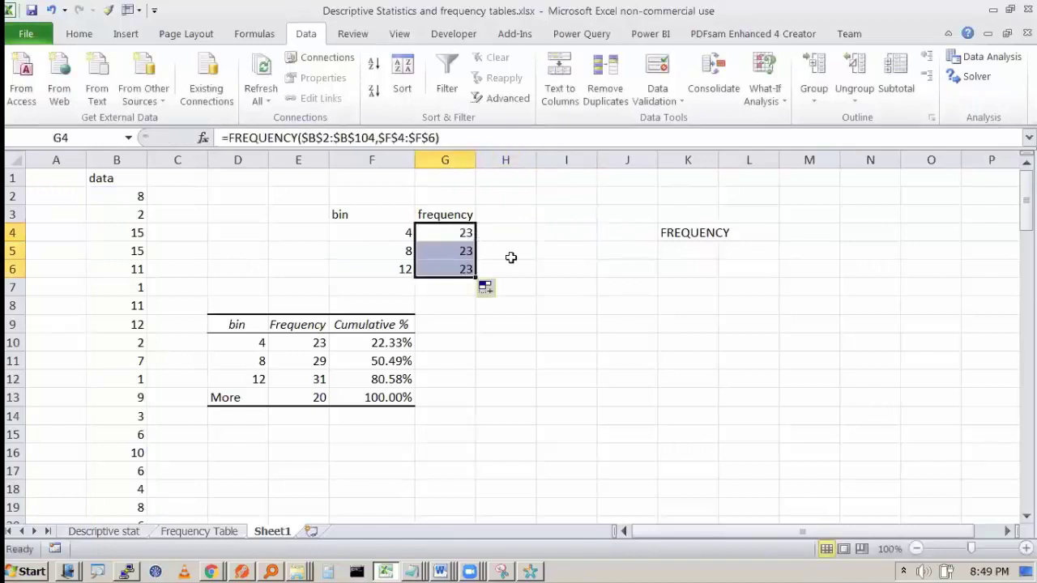
click(626, 303)
Step: Examine the copied formulas in G5 and G6 to compare the ranges they reference
click(468, 255)
key(F2)
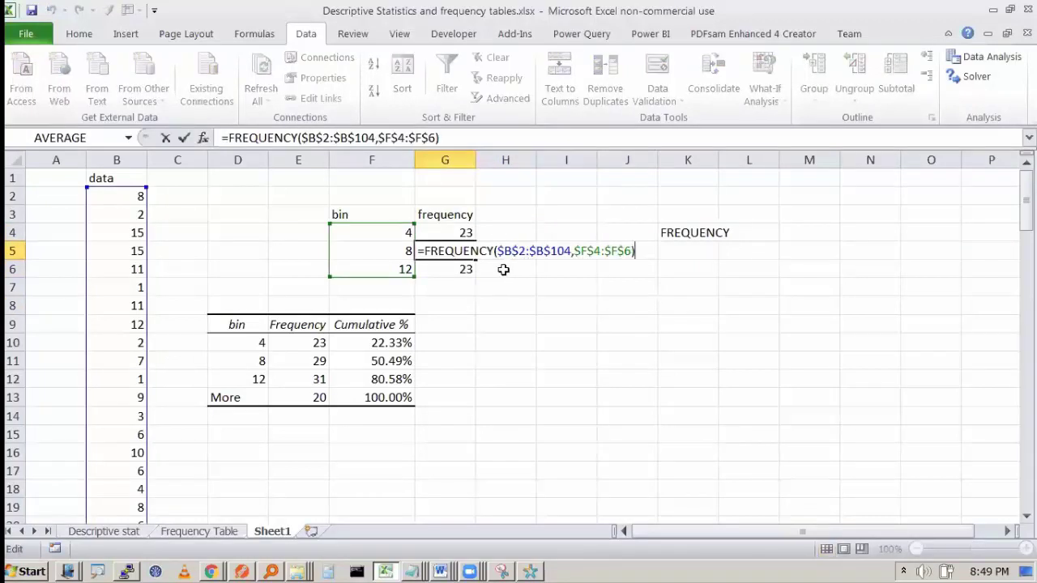
key(Return)
key(F2)
key(Escape)
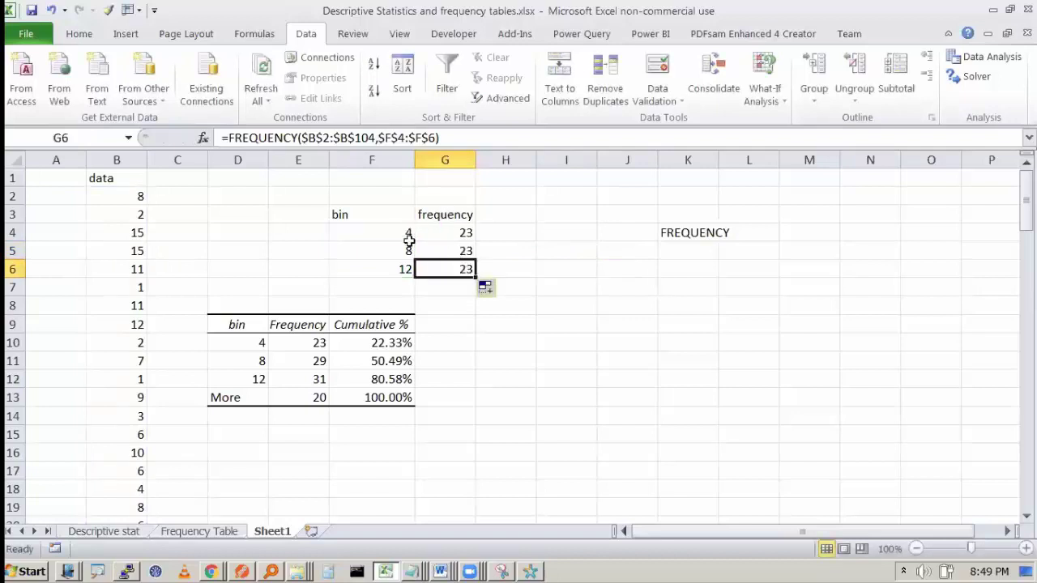
key(F2)
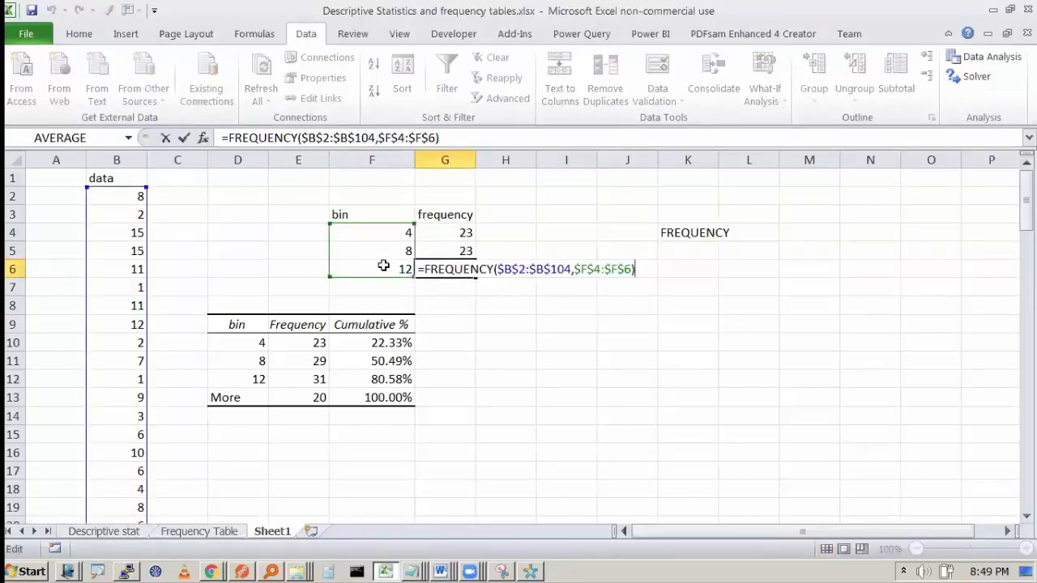
key(Escape)
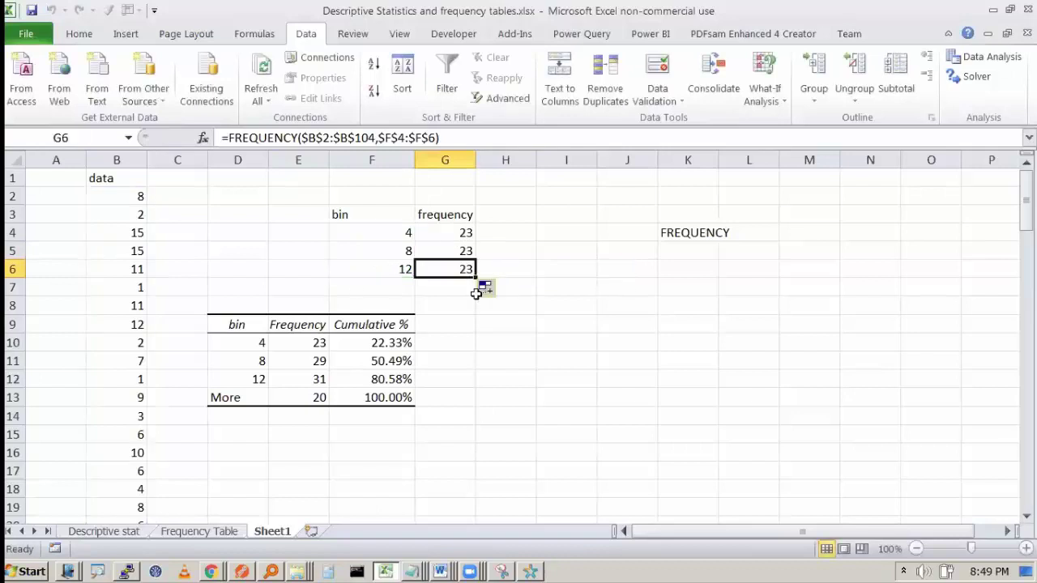
Step: Clear the copied formulas from G5:G6
drag(457, 251, 452, 268)
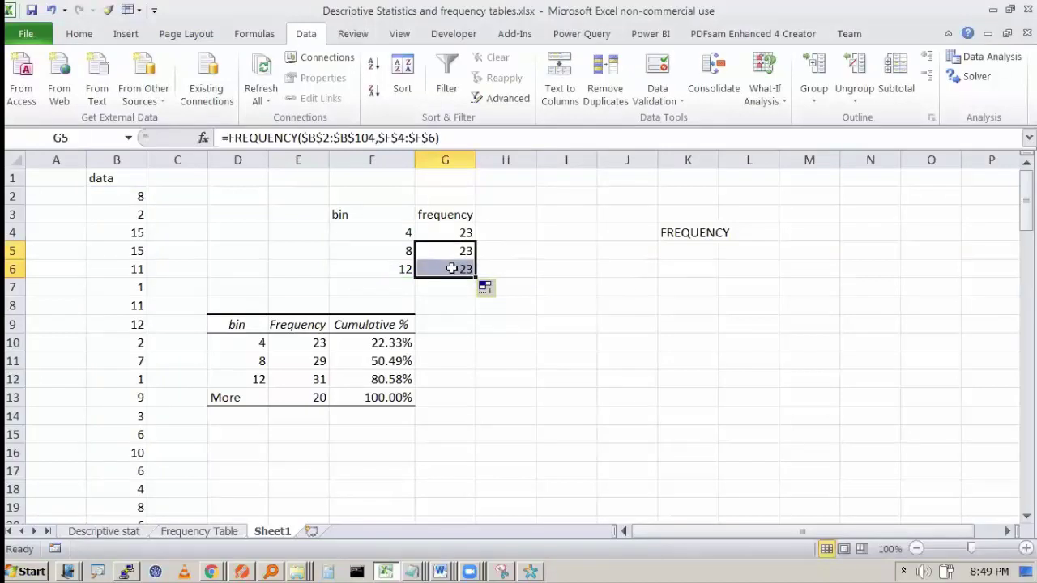
key(Delete)
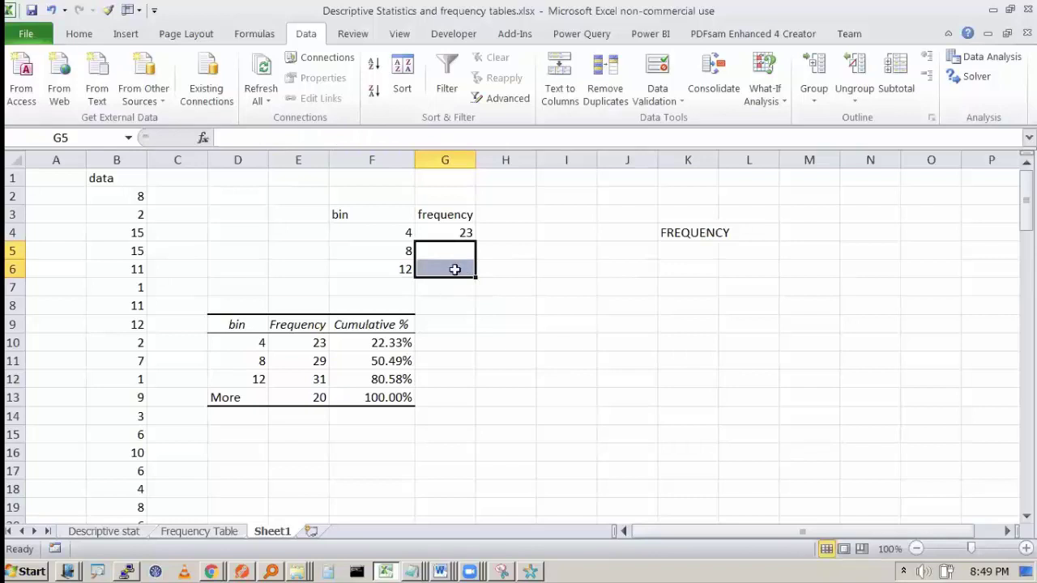
click(545, 249)
Step: Re-enter G4's formula =FREQUENCY($B$2:$B$104,$F$4:$F$6) as an array formula across G4:G6
drag(463, 232, 458, 265)
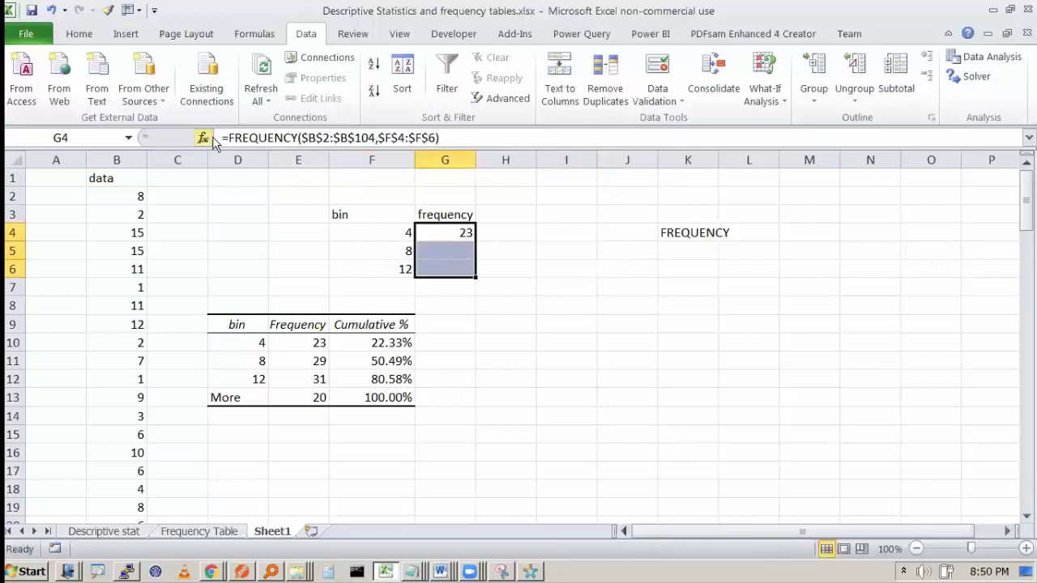
click(486, 137)
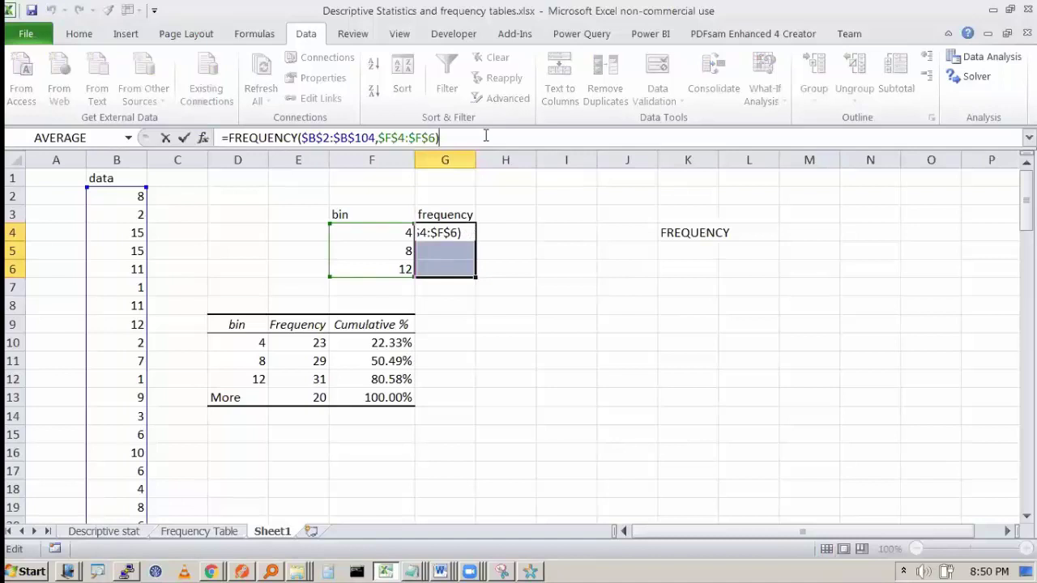
key(ctrl+shift+Return)
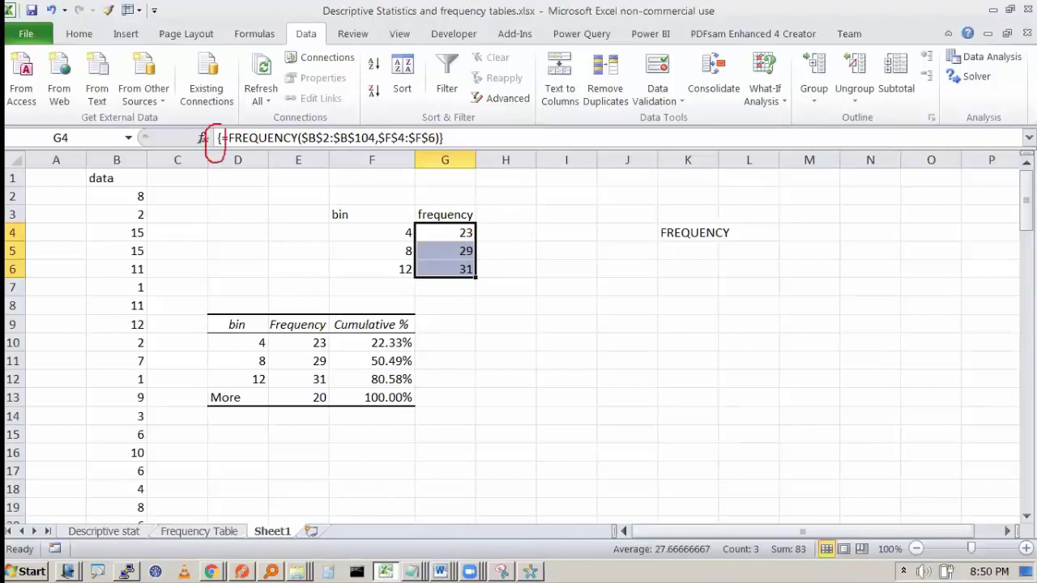
mouse_move(435, 118)
mouse_down()
mouse_move(441, 160)
mouse_move(436, 123)
mouse_up()
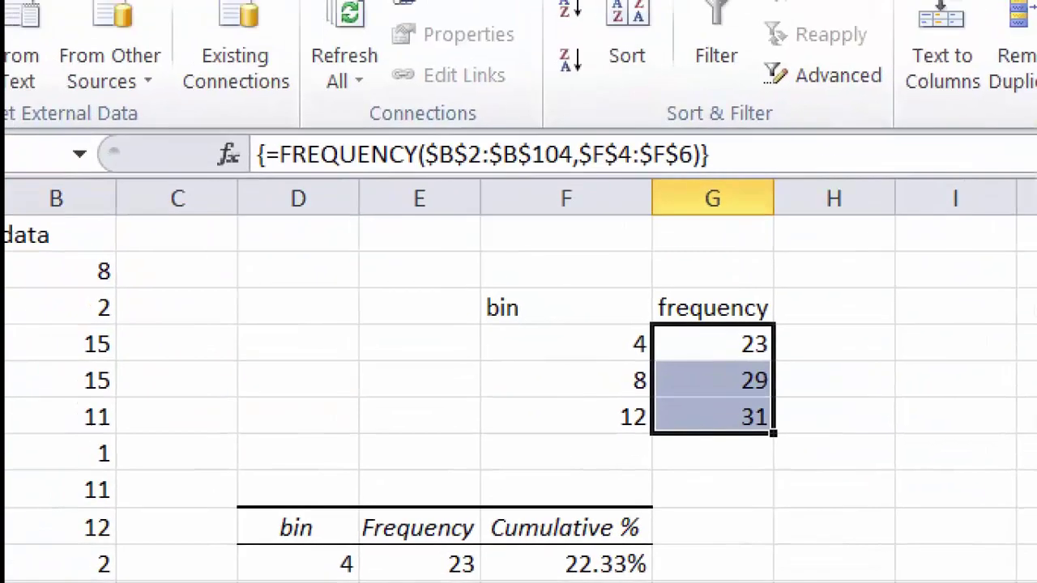
mouse_move(264, 136)
mouse_down()
mouse_move(245, 166)
mouse_move(280, 158)
mouse_move(256, 138)
mouse_up()
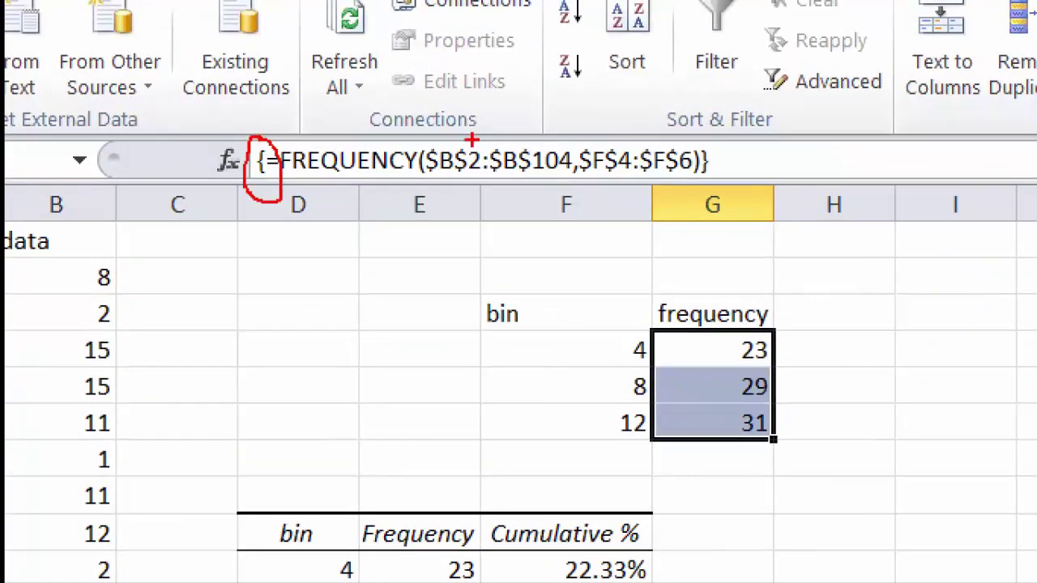
mouse_move(698, 125)
mouse_down()
mouse_move(693, 160)
mouse_move(732, 144)
mouse_move(700, 128)
mouse_up()
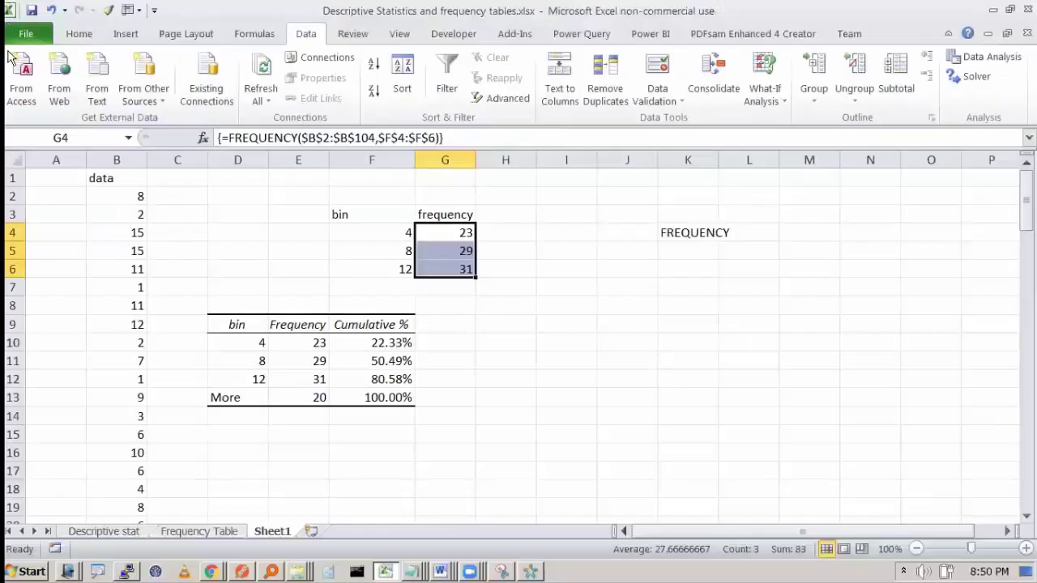
click(502, 287)
click(456, 235)
click(453, 269)
click(366, 232)
drag(453, 252, 486, 252)
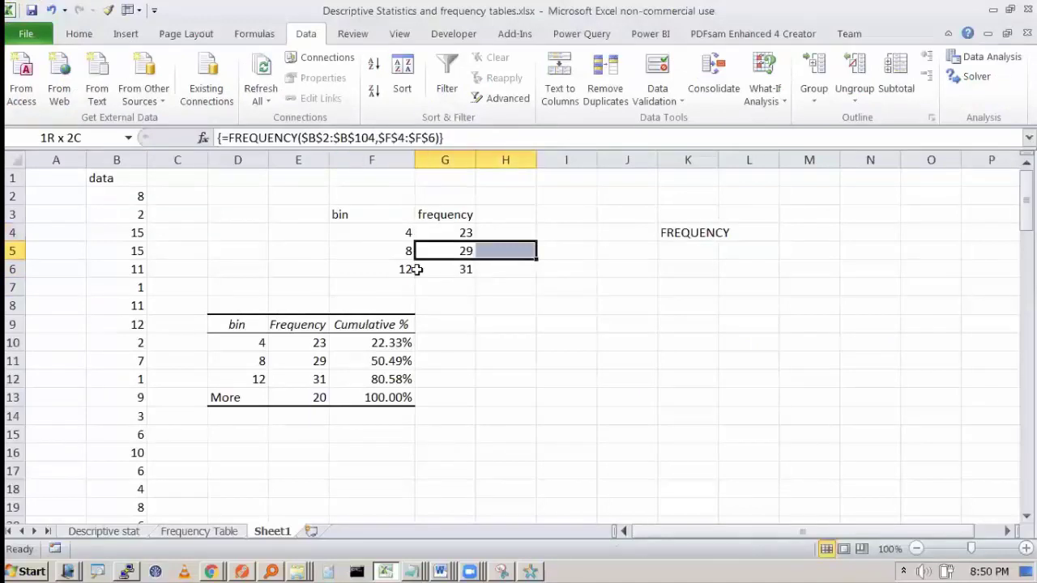
click(394, 270)
Step: Set the bin values in F4:F6 to 5, 10 and 15
click(384, 232)
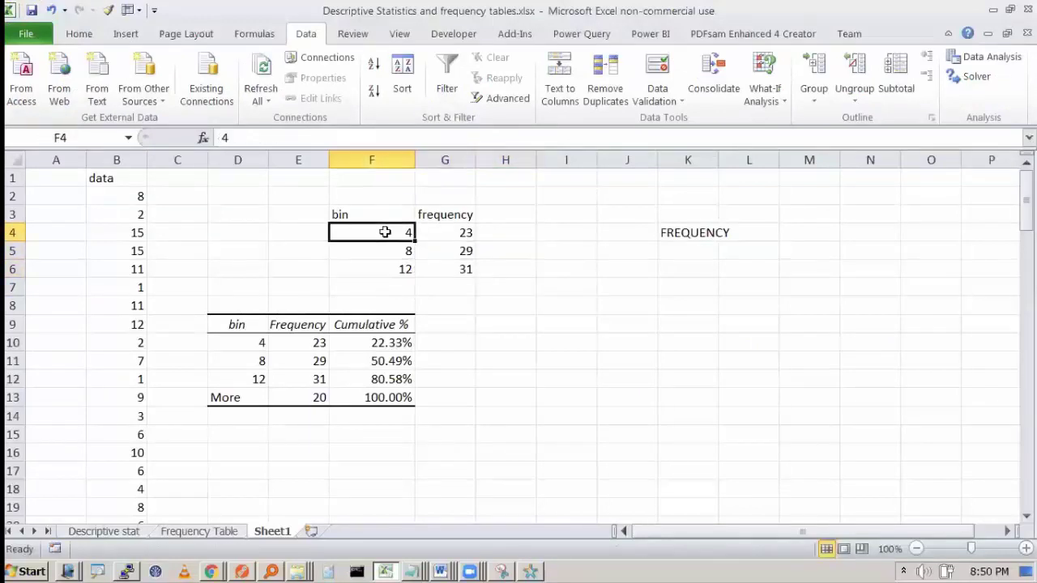
text(5)
key(Return)
text(10)
key(Return)
text(1)
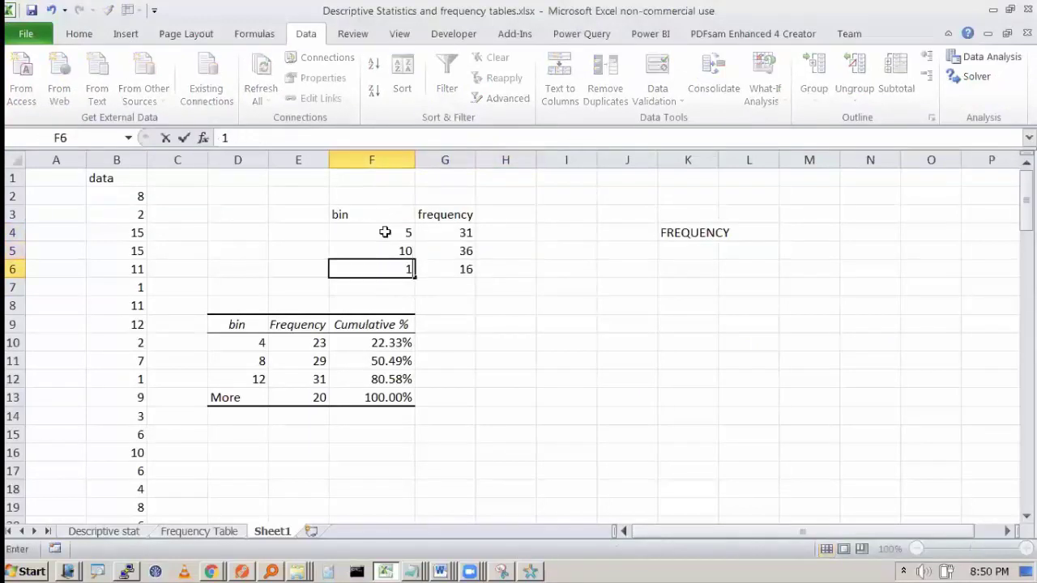
text(5)
key(Return)
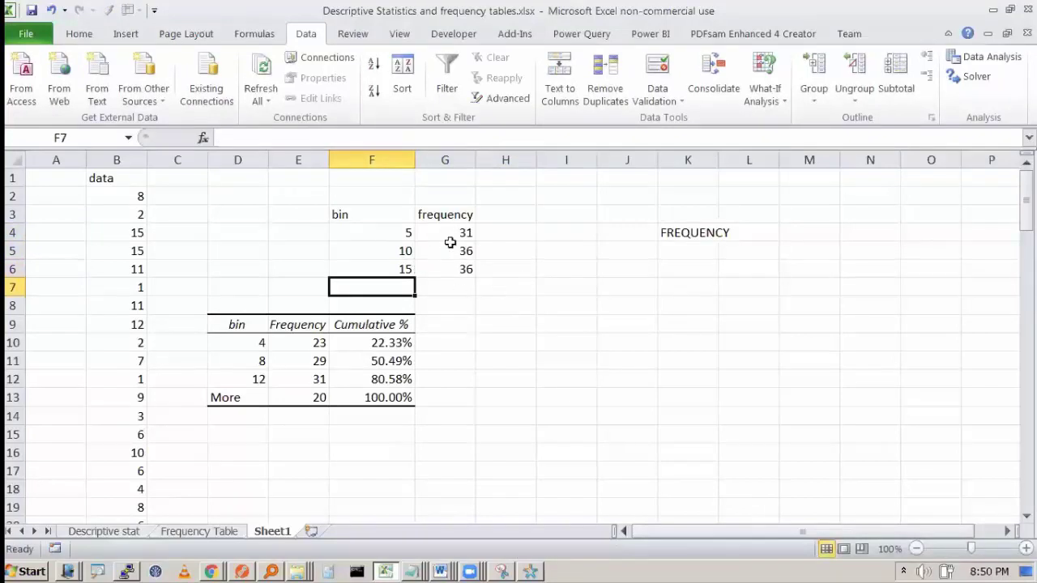
Step: Compare the formula-driven frequency column with the Data Analysis output table in D9:F13
drag(451, 250, 449, 287)
click(480, 304)
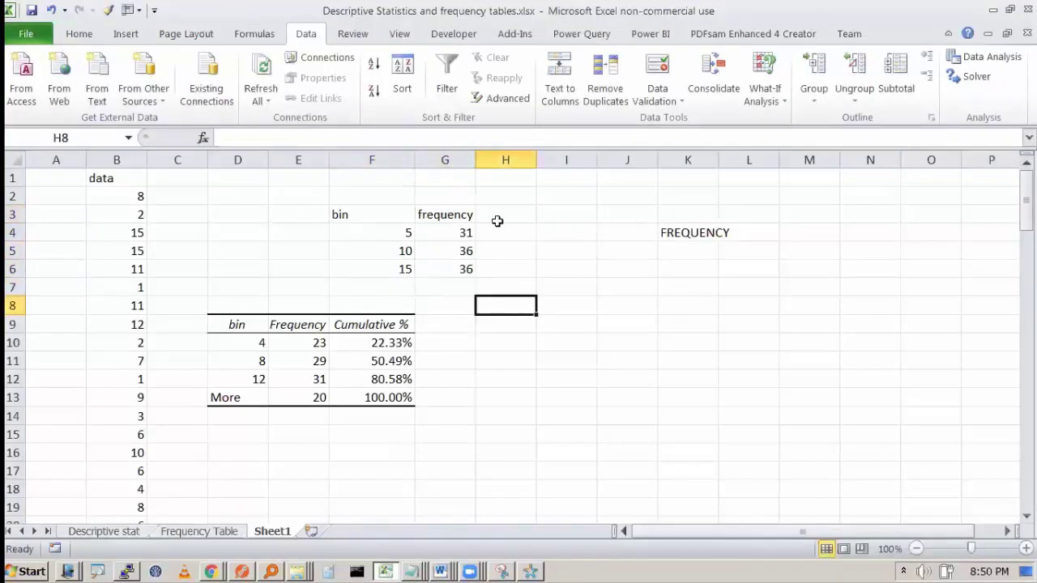
drag(299, 343, 355, 428)
click(518, 320)
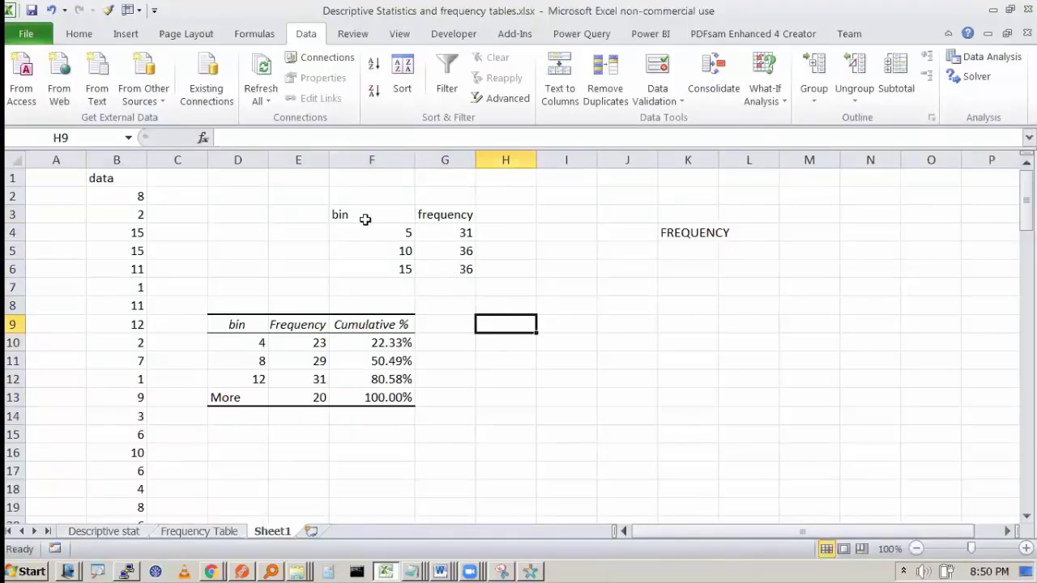
Step: Set the first bin value in F4 to 3
click(412, 251)
click(389, 233)
text(3)
key(Return)
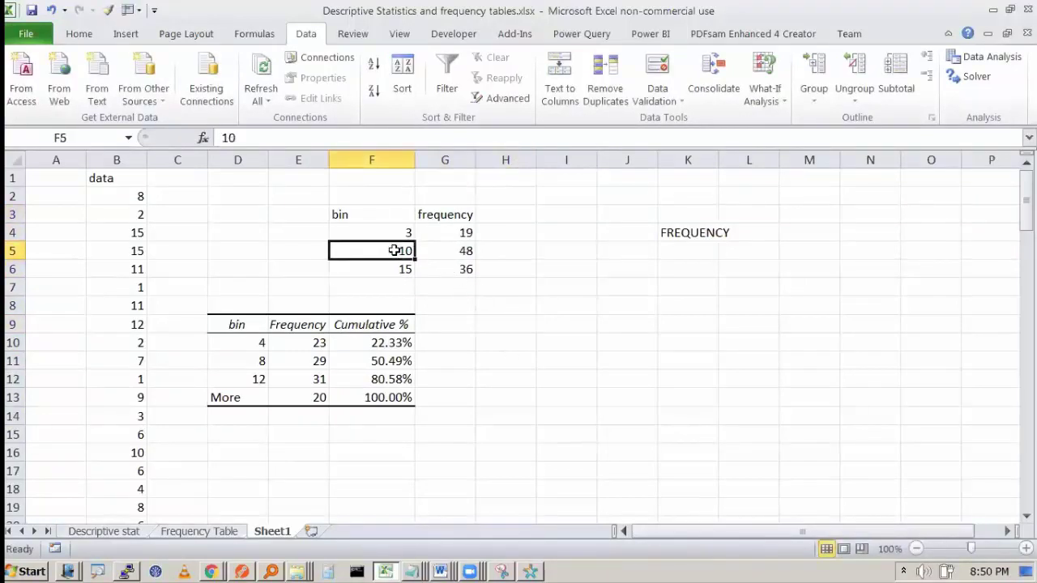
Step: Set the bin values in F4:F6 to 8, 16 and 24
click(403, 231)
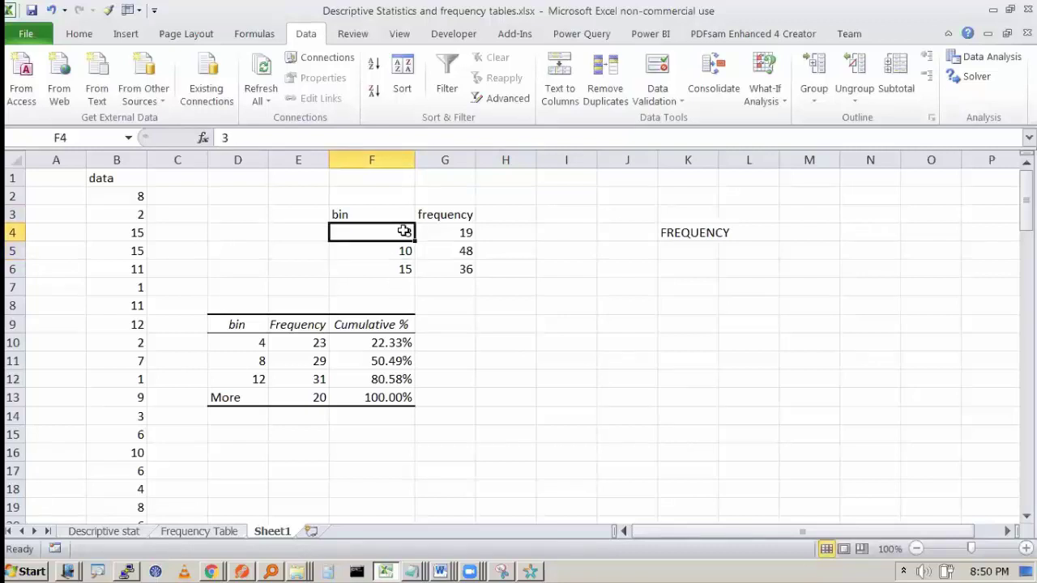
text(8)
key(Return)
text(16)
key(Return)
text(2)
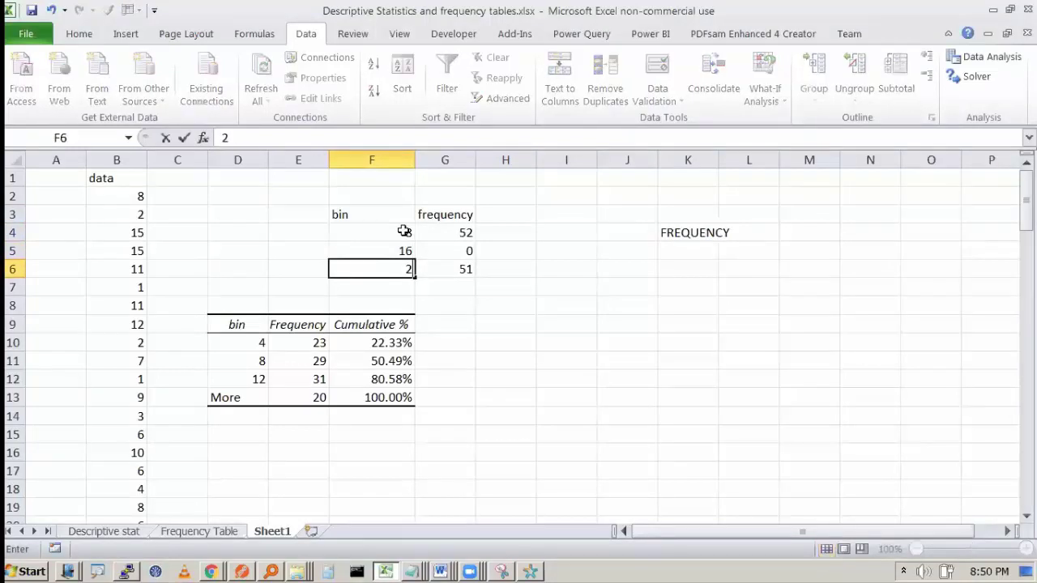
text(4)
key(Return)
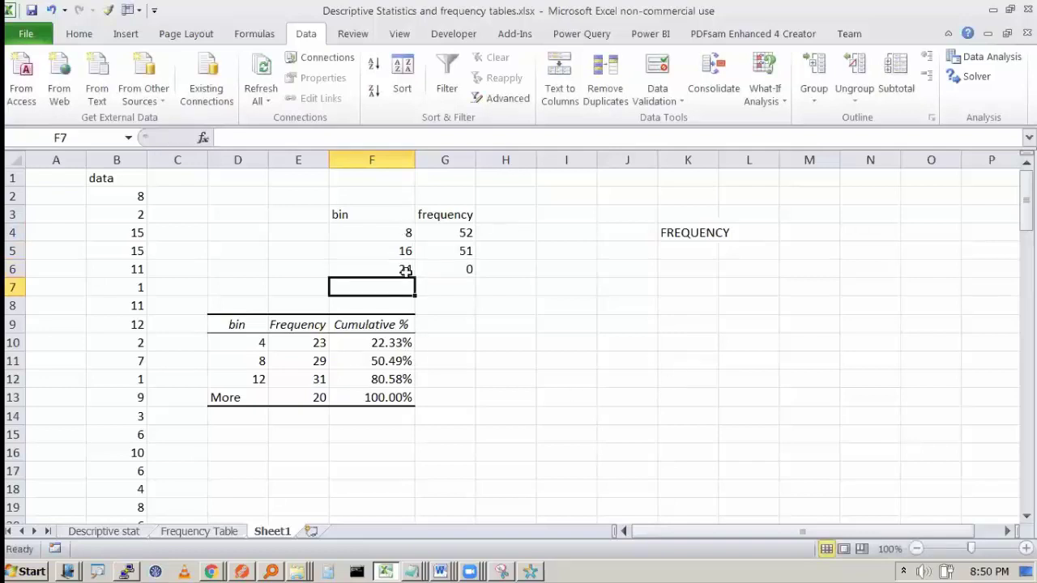
Step: Review the bins and their array-formula frequencies in F3:G6
click(405, 252)
click(405, 270)
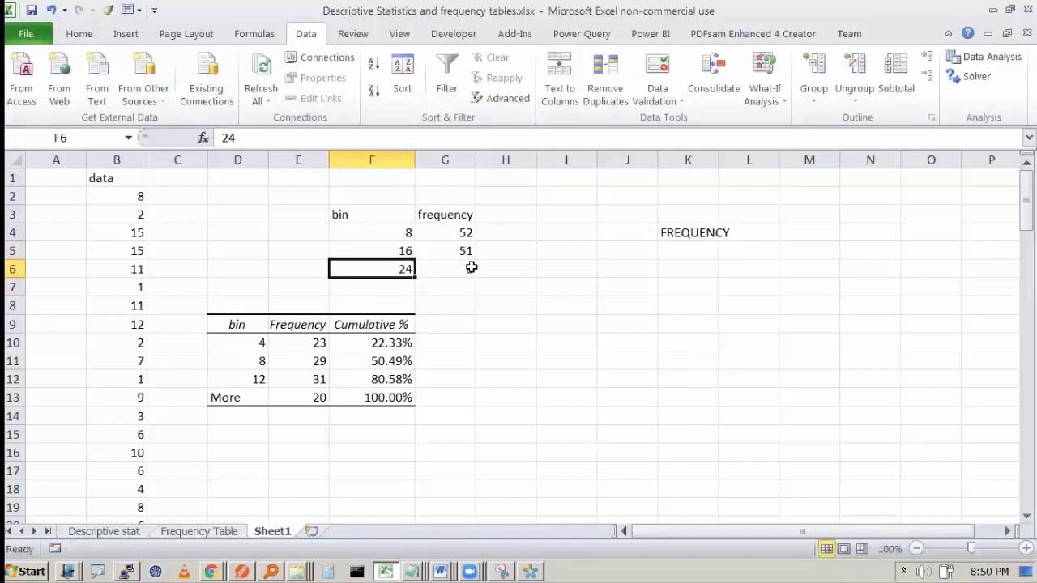
click(469, 267)
click(466, 253)
click(466, 282)
click(467, 272)
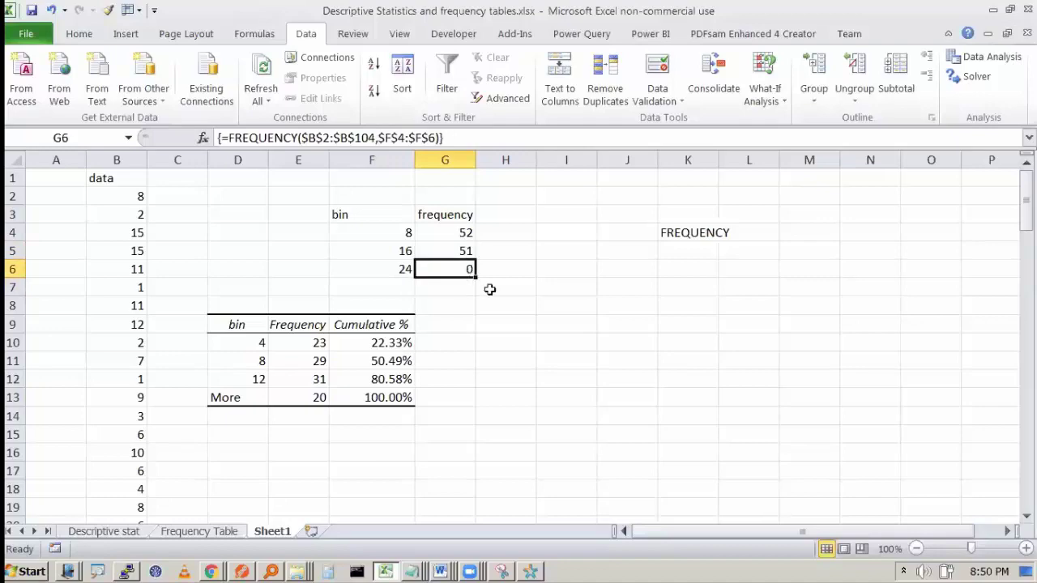
click(616, 322)
click(429, 233)
drag(429, 233, 465, 269)
drag(345, 215, 467, 265)
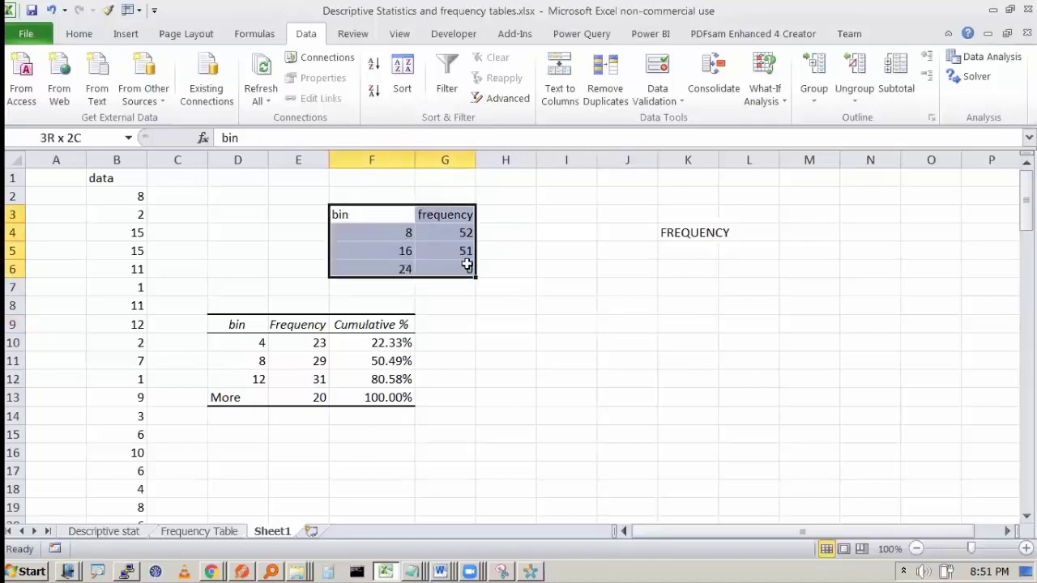
click(574, 285)
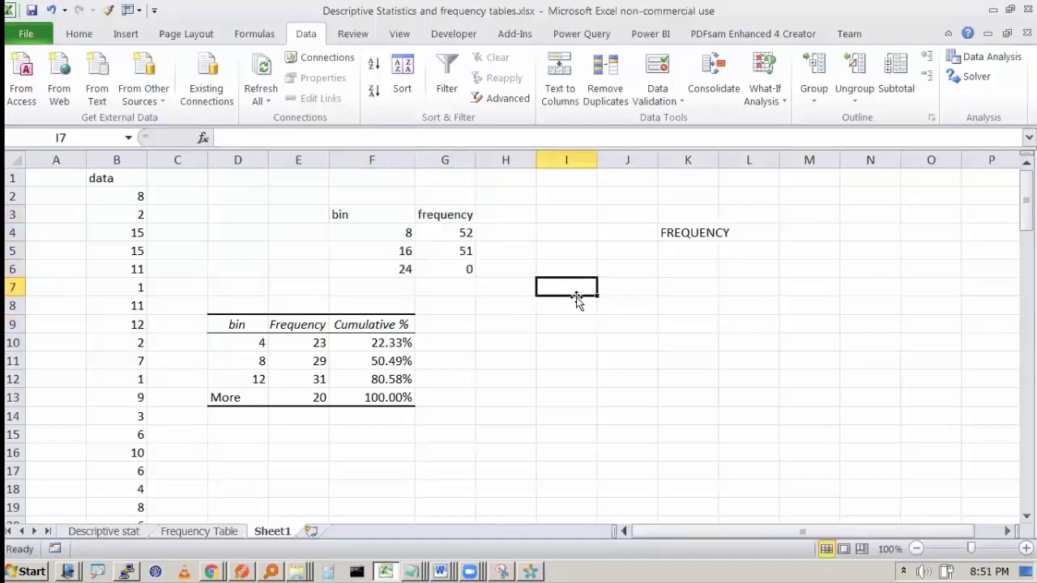